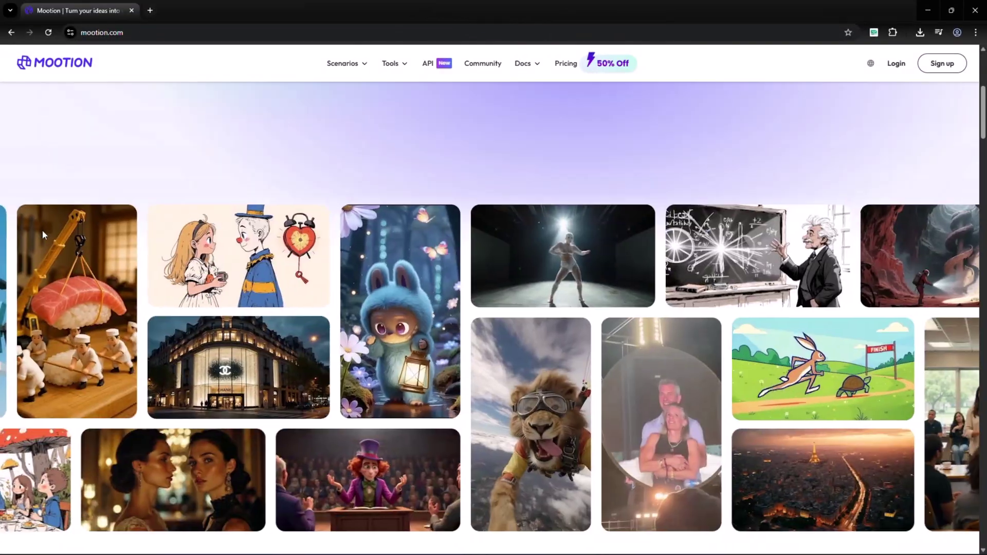
Log in to the Mootion account with its password from the home page's sign-up page.
scroll(43, 235, down, 18)
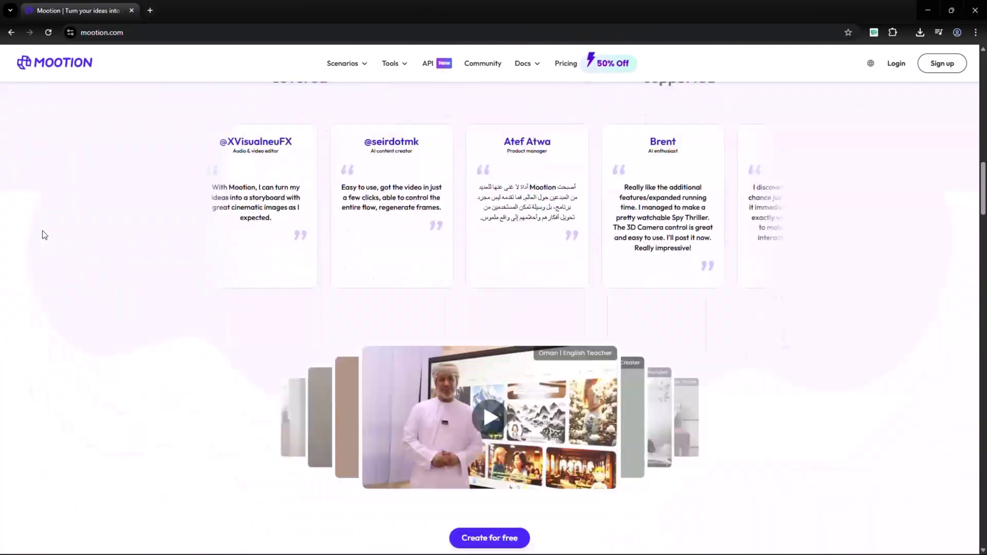
scroll(44, 235, down, 12)
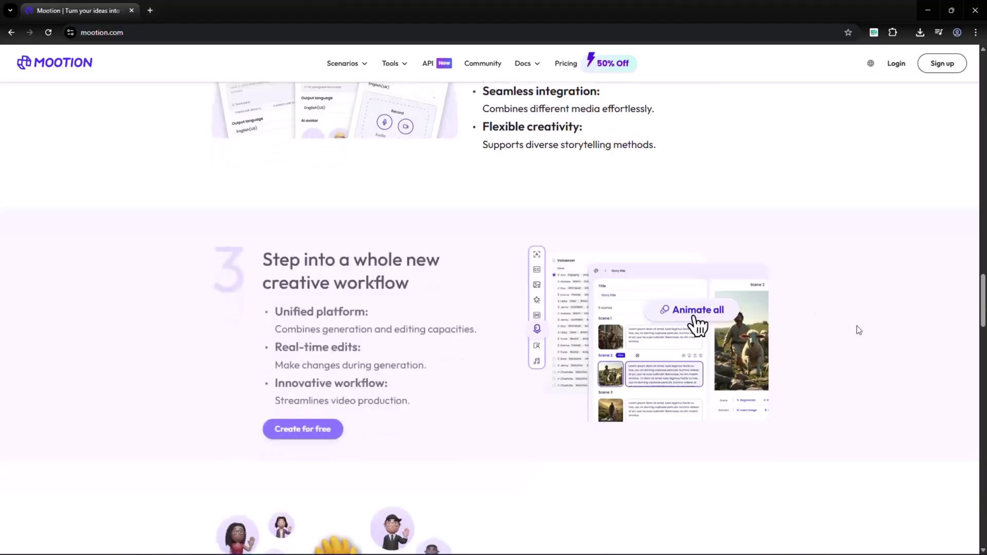
click(939, 64)
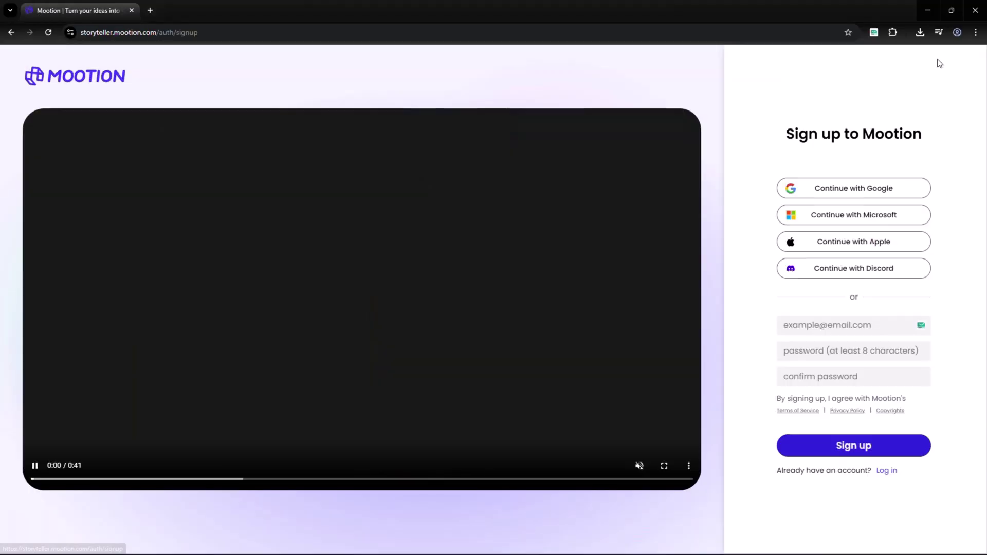
click(858, 351)
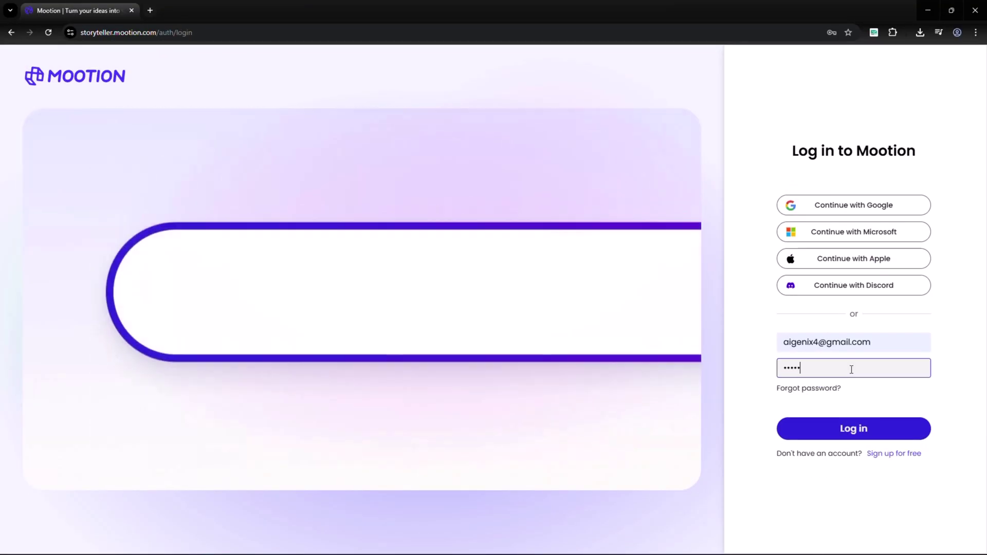
text(•••)
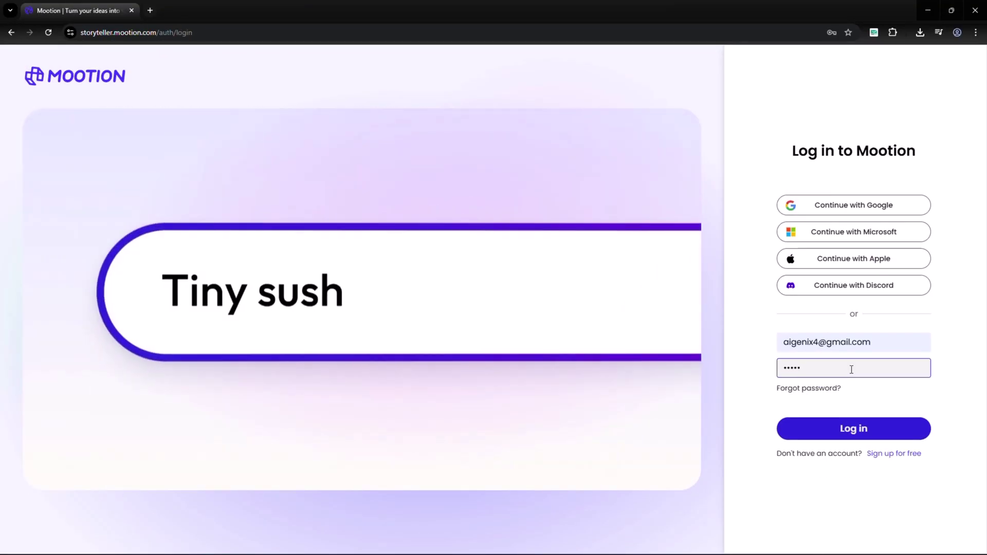
text(••••••)
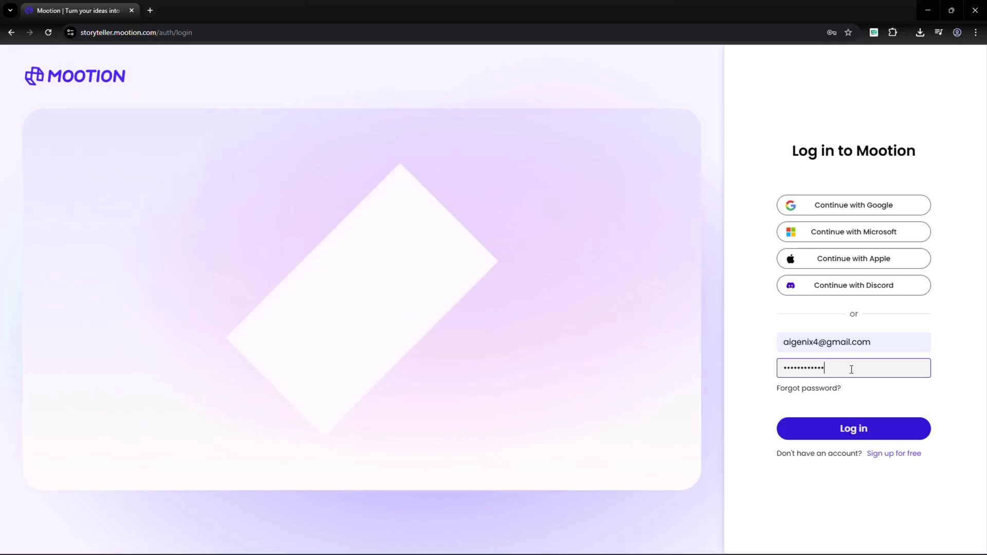
key(Return)
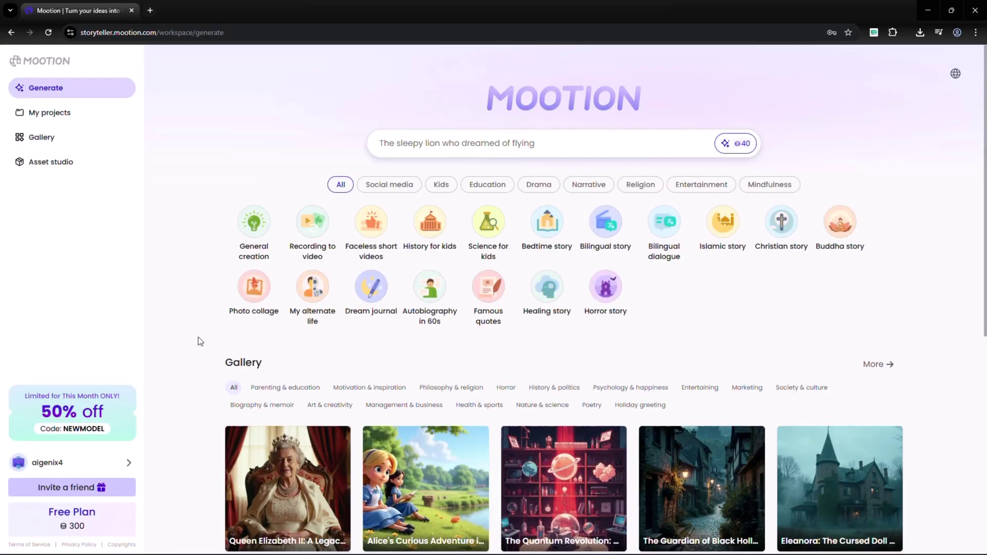
Open the full sample-video Gallery with Show all and scroll through its videos.
scroll(201, 310, down, 5)
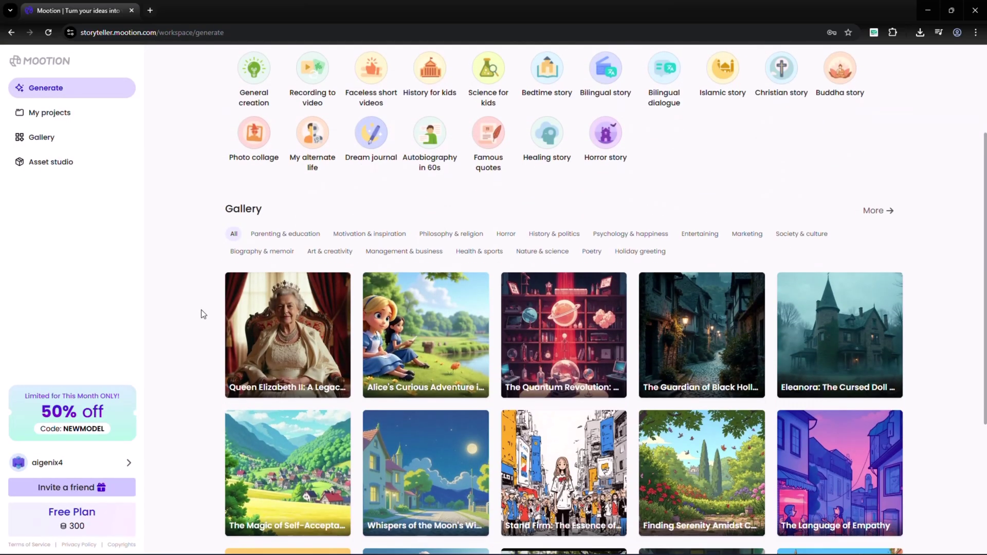
scroll(202, 309, down, 2)
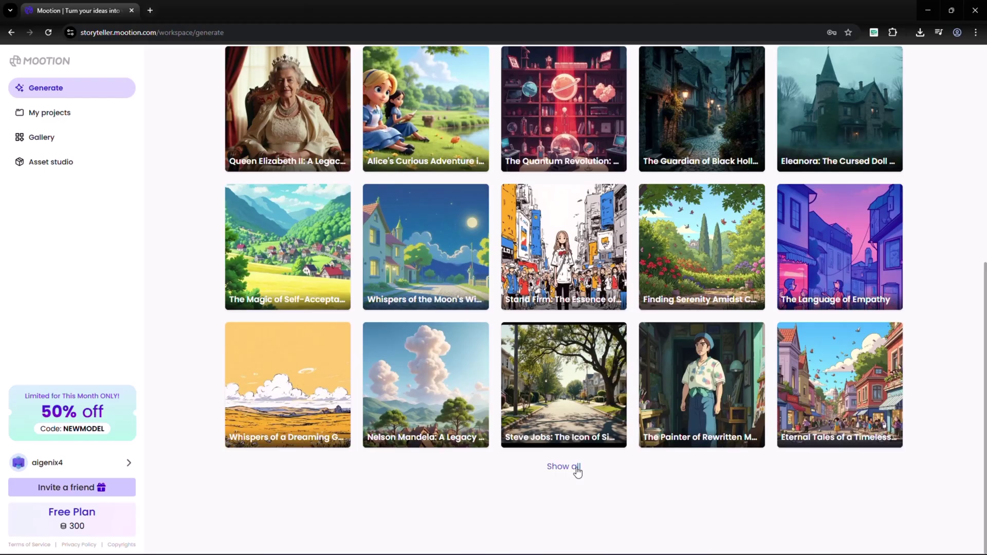
click(576, 468)
scroll(215, 341, down, 5)
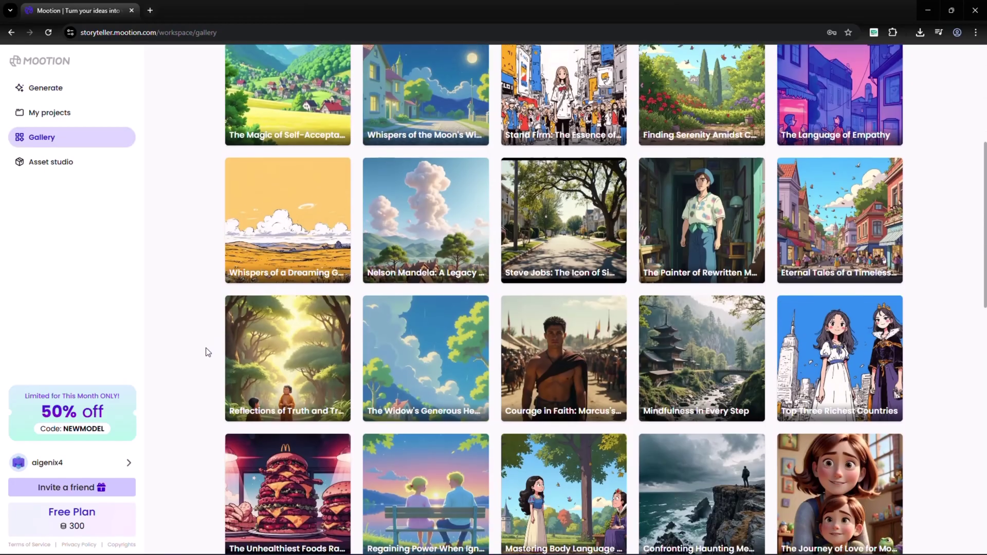
scroll(206, 352, down, 12)
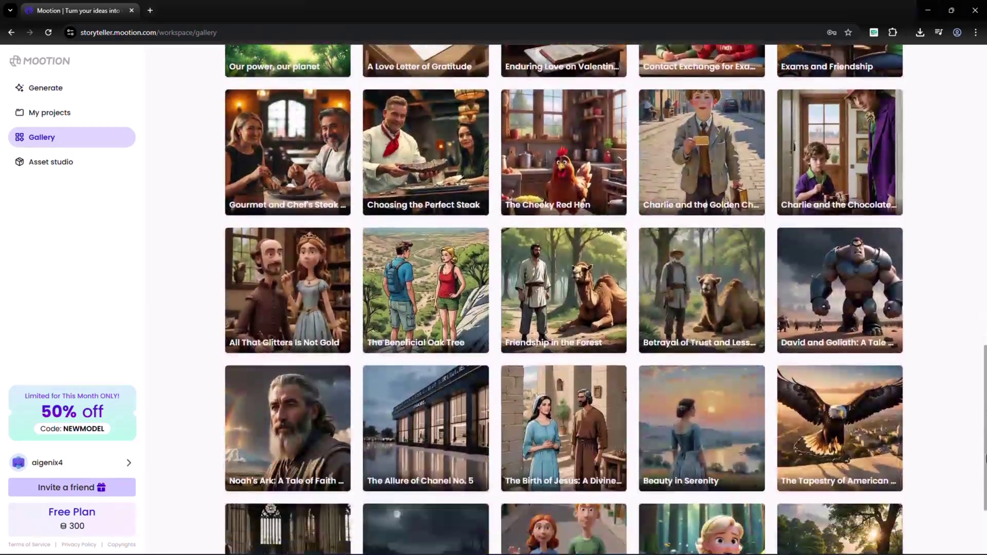
scroll(563, 298, down, 2)
scroll(985, 509, down, 9)
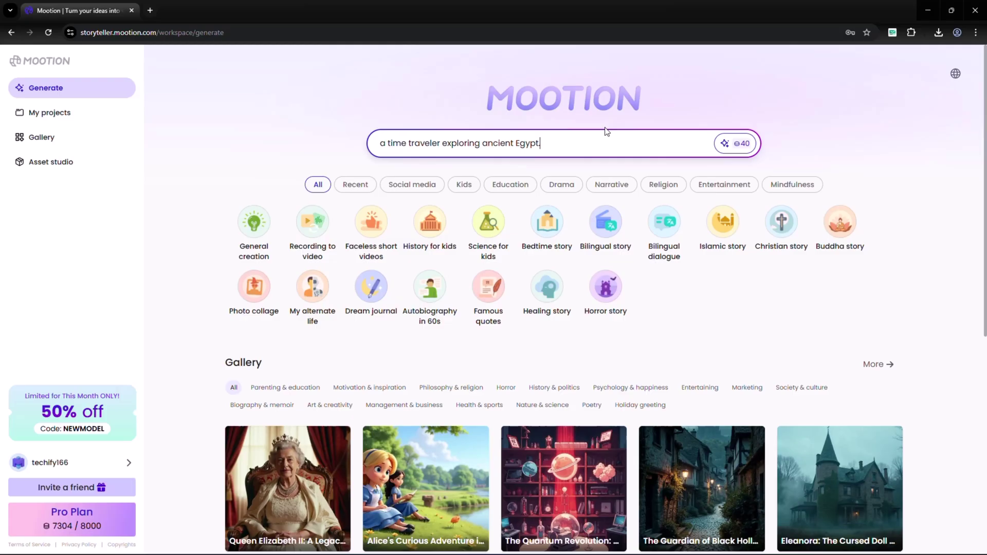
Generate 'Timmy's Time-Traveling Adventure' from the Egypt prompt, animate all scenes, and preview the boy-with-clock clip.
click(736, 144)
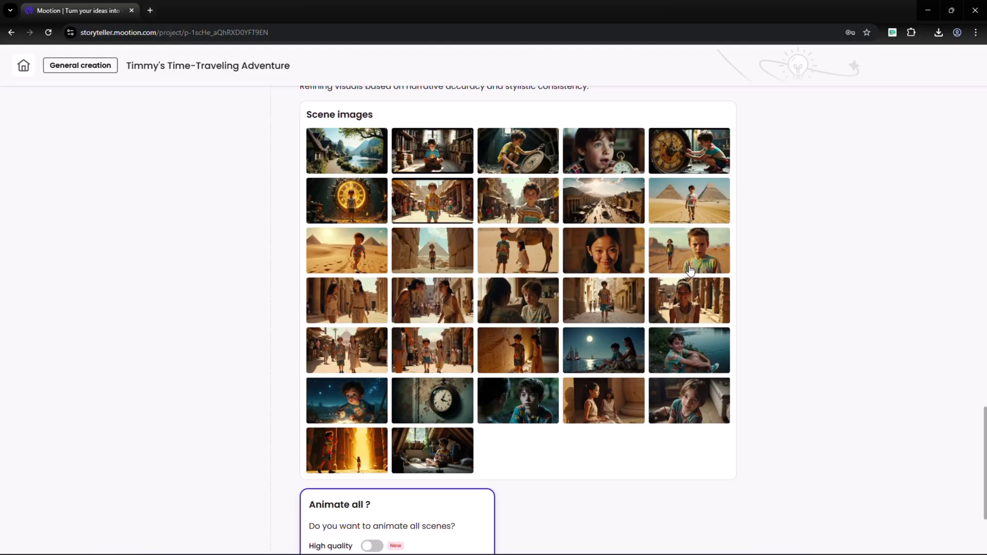
scroll(690, 271, down, 3)
click(440, 452)
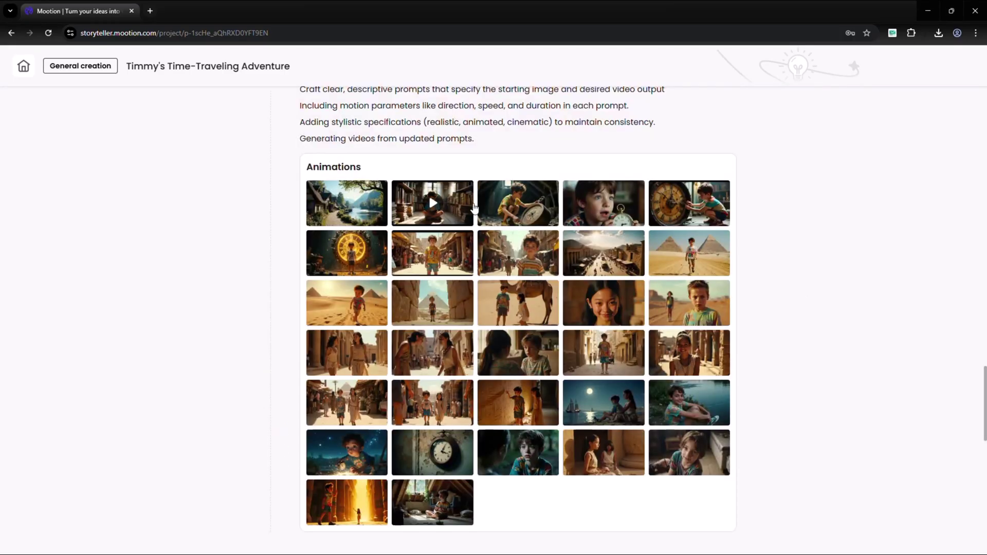
click(514, 204)
scroll(782, 280, down, 10)
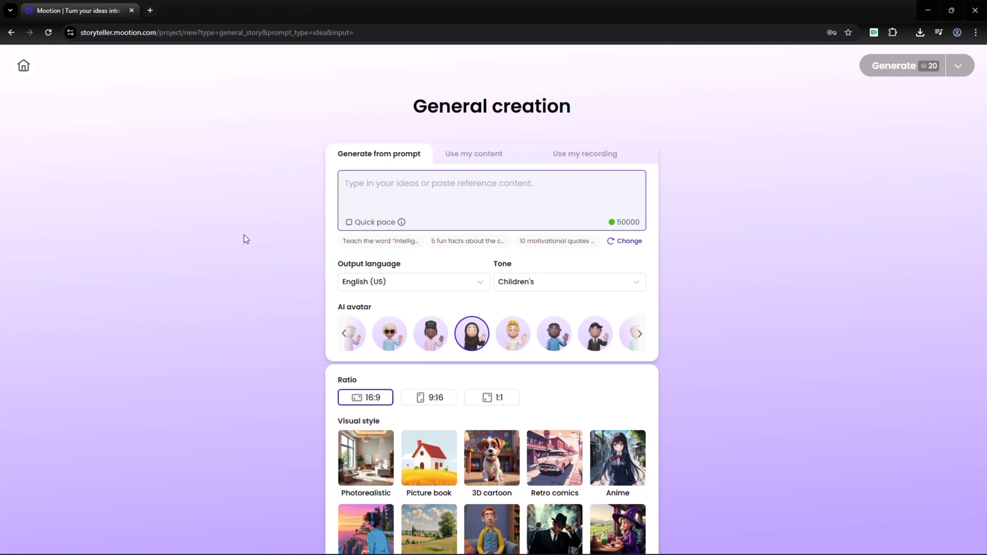
Paste 'an astronaut discovering an underwater city.' as the idea, set Tone to Business, and generate.
click(596, 180)
text(an astronaut discovering an underwater city)
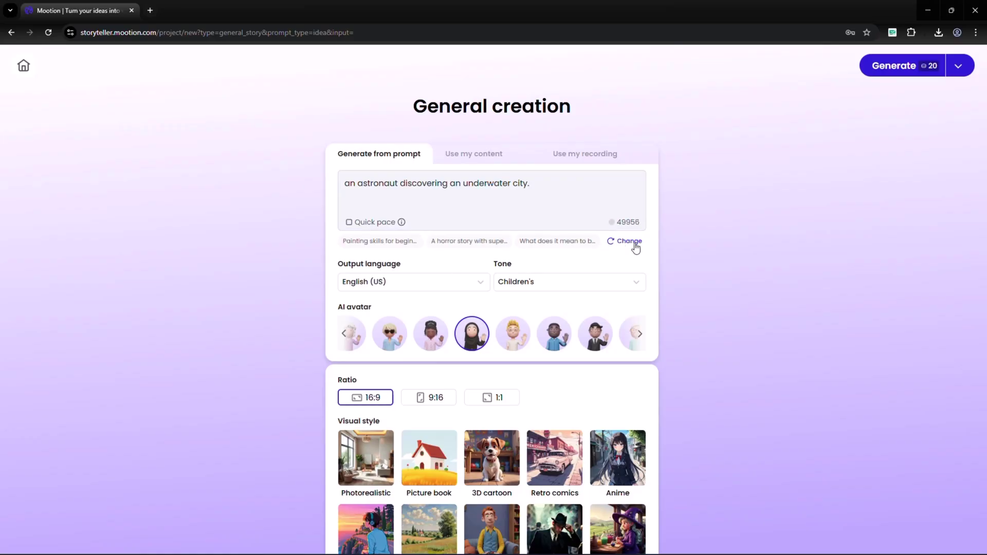
click(452, 286)
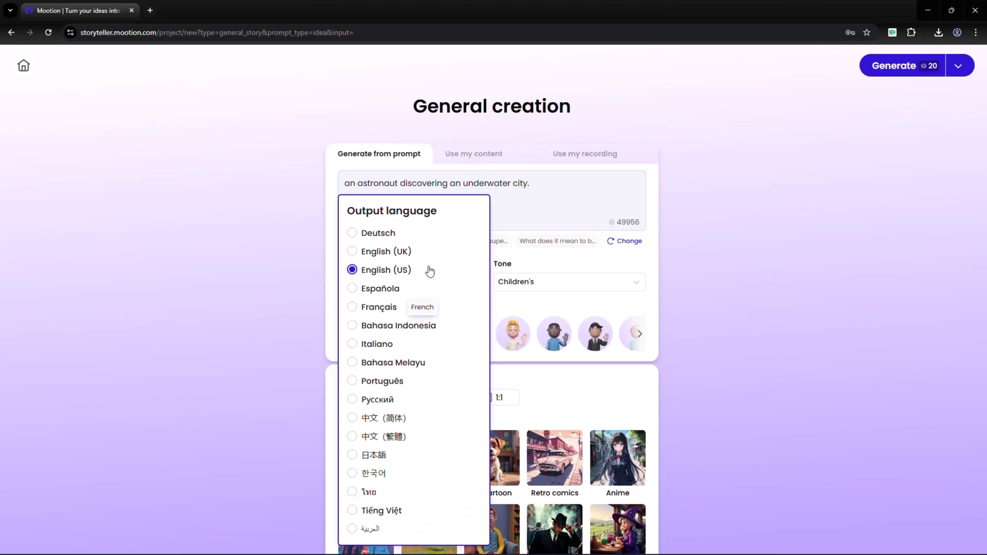
click(546, 281)
click(570, 388)
scroll(514, 360, down, 1)
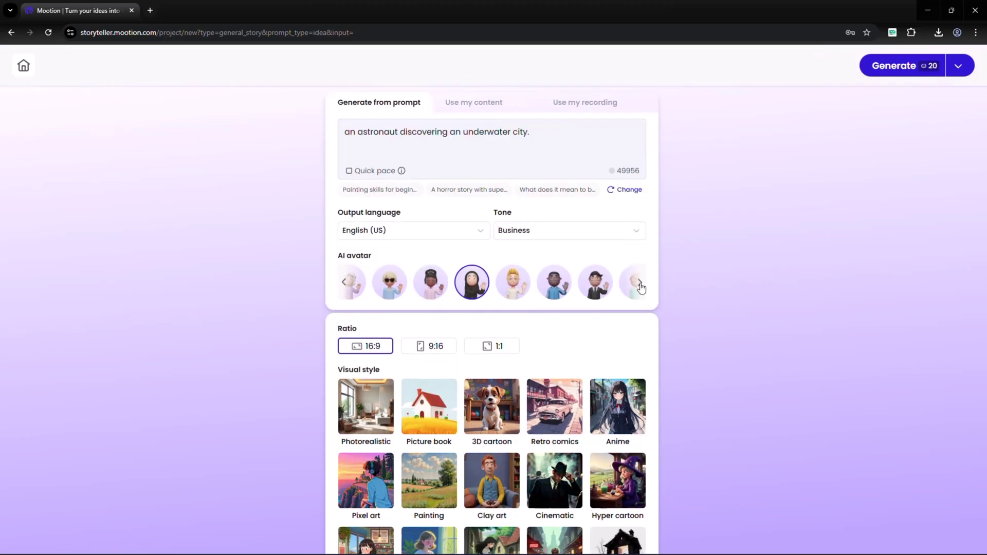
scroll(457, 334, down, 4)
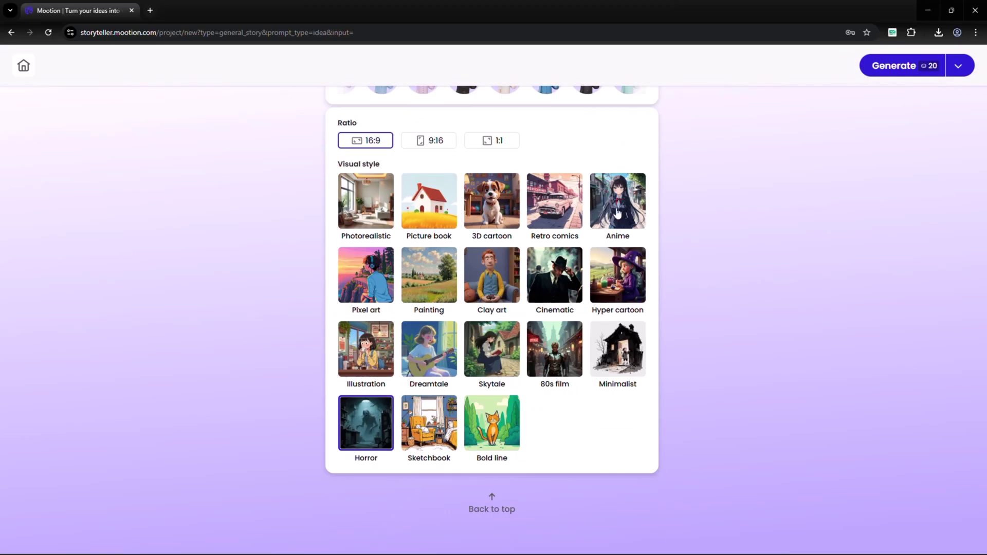
scroll(617, 212, up, 1)
click(894, 66)
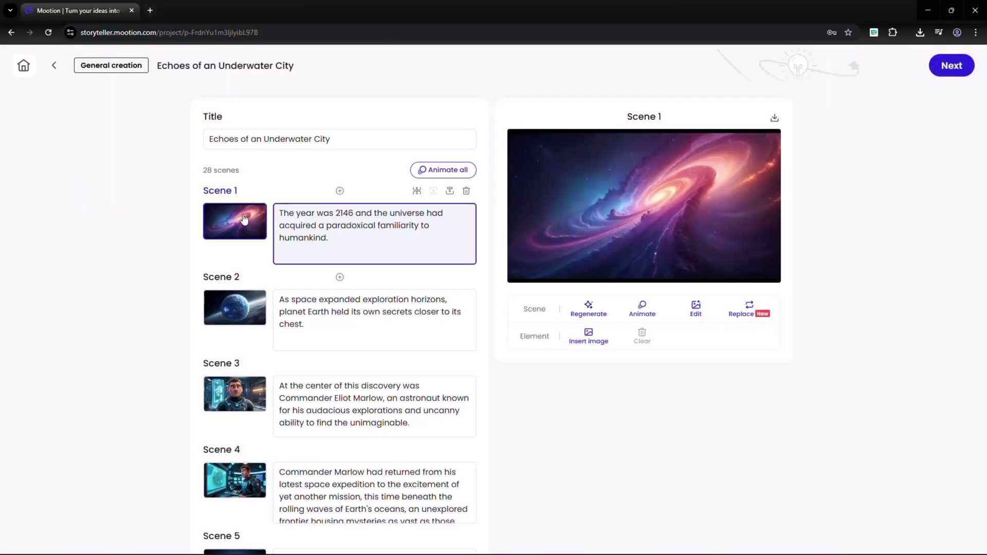
Undo the stray edit to Scene 1's narration and regenerate Scene 1's image.
scroll(252, 226, down, 14)
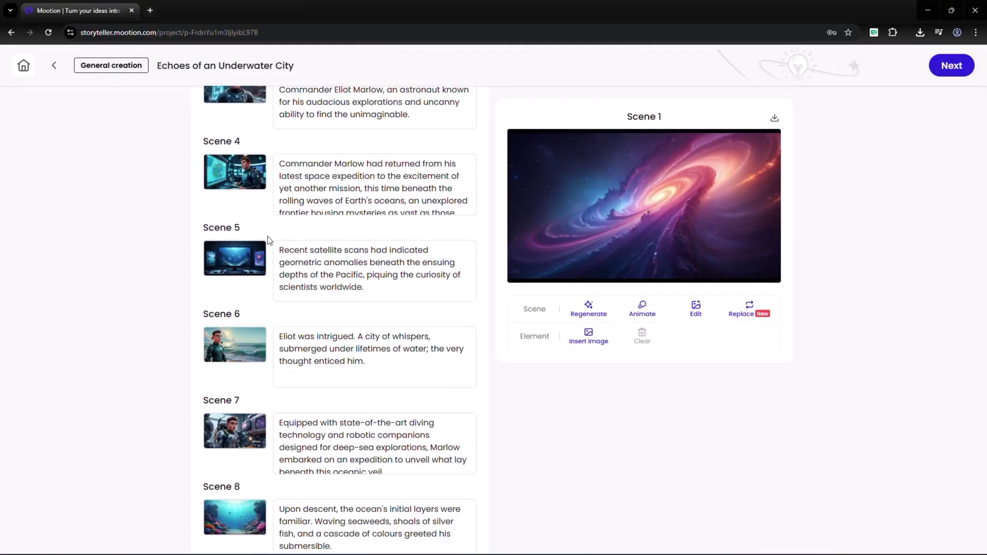
scroll(269, 242, down, 3)
click(384, 247)
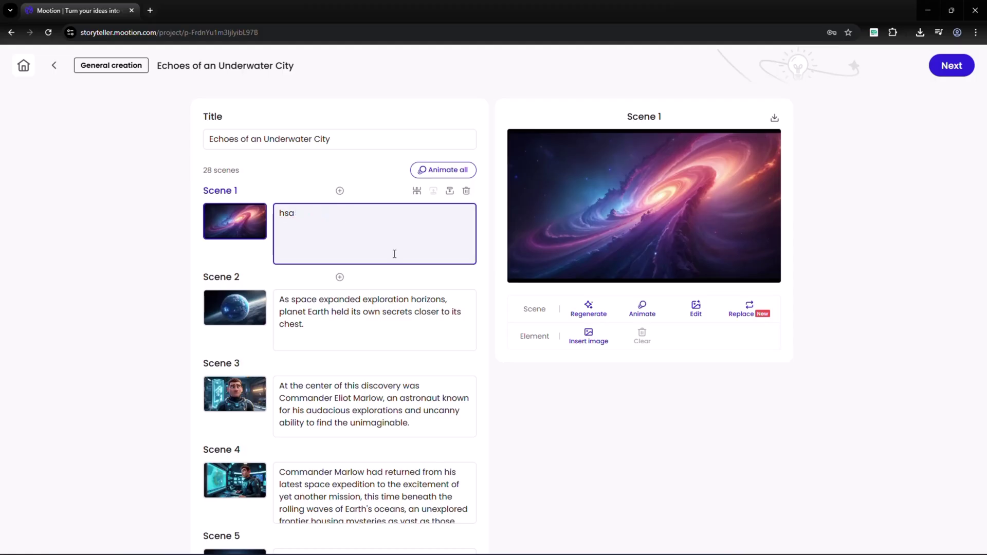
key(ctrl+z)
click(588, 308)
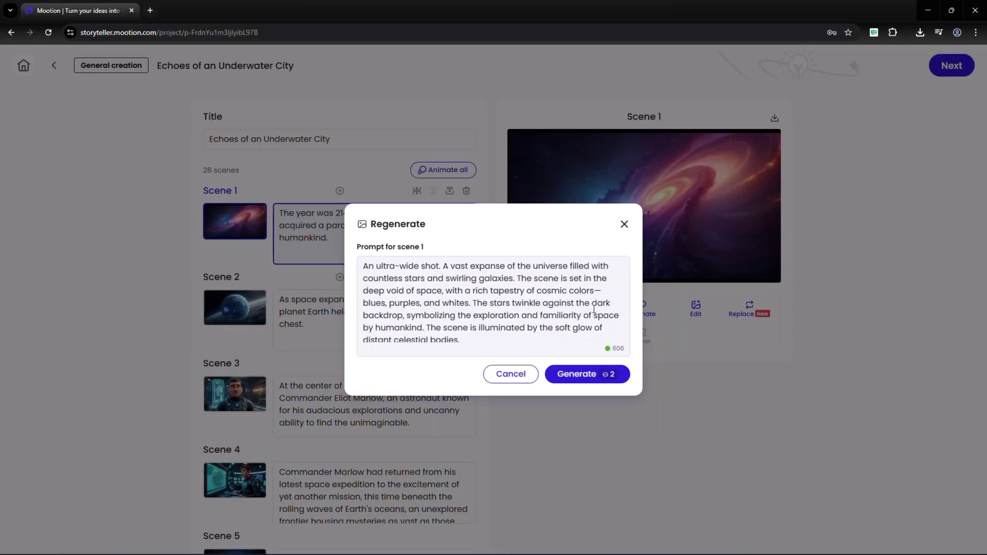
click(577, 383)
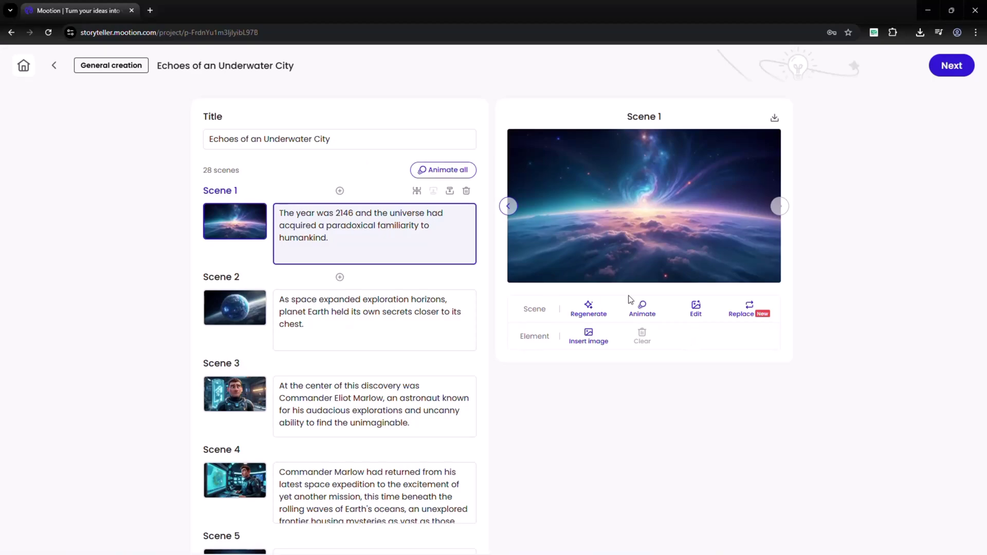
Animate Scene 1 as a 12s high-quality clip with cinematic zoom and drifting clouds, then play it.
click(649, 315)
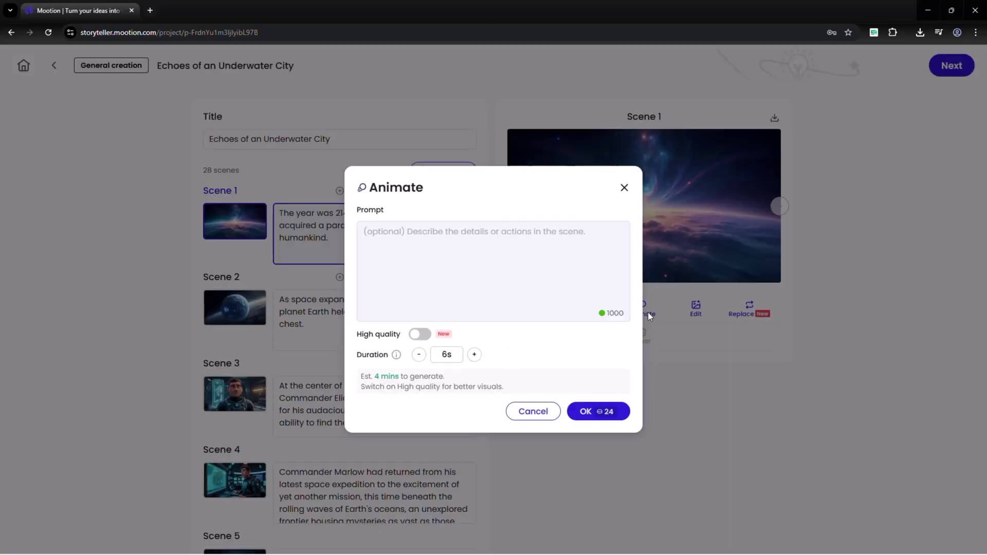
click(499, 237)
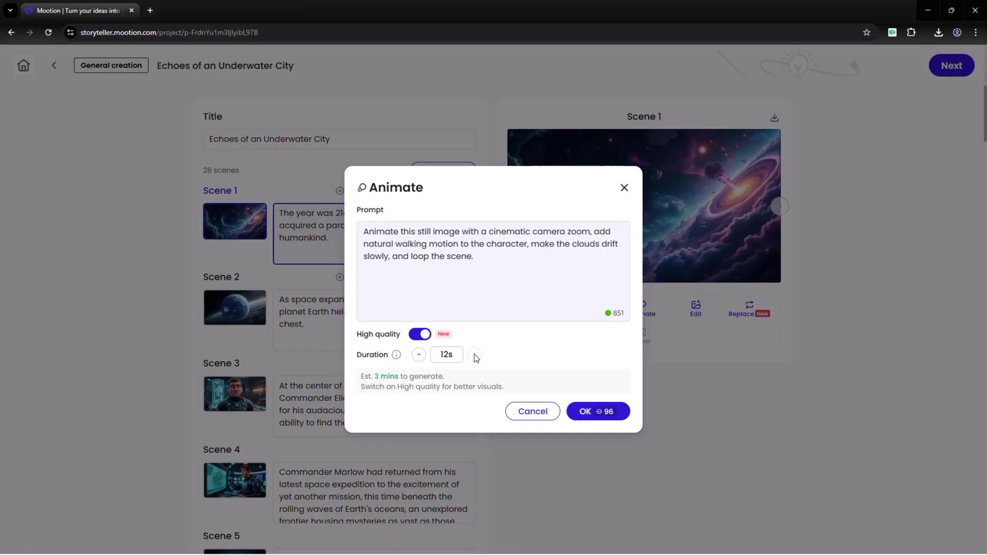
click(595, 411)
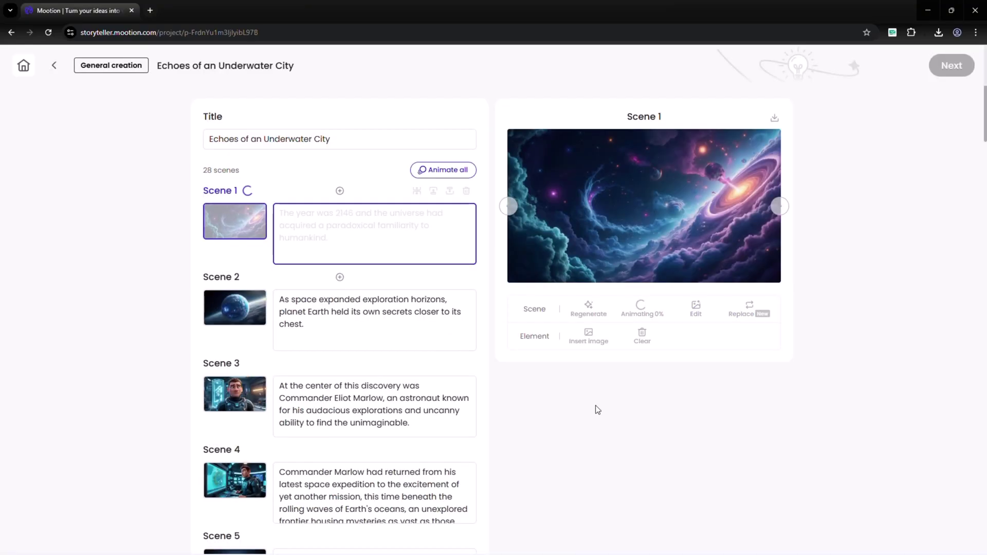
click(518, 260)
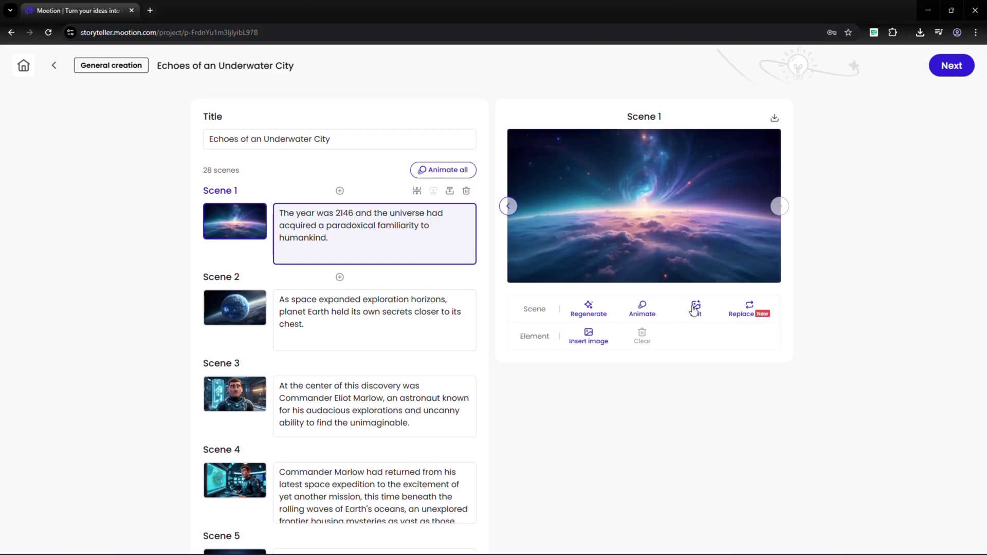
Brush over Scene 1's horizon glow in Erase mode, then close the image editor unapplied.
click(694, 309)
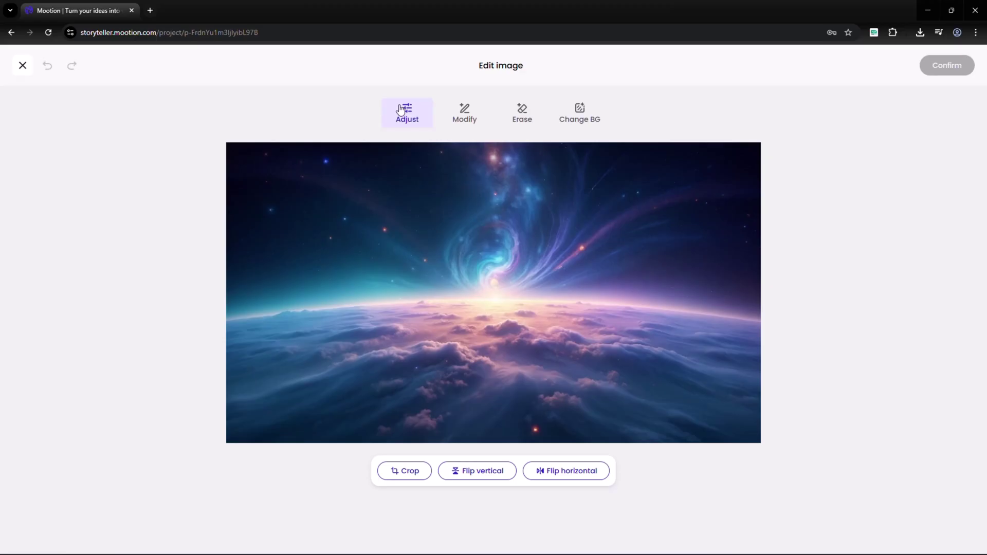
click(459, 108)
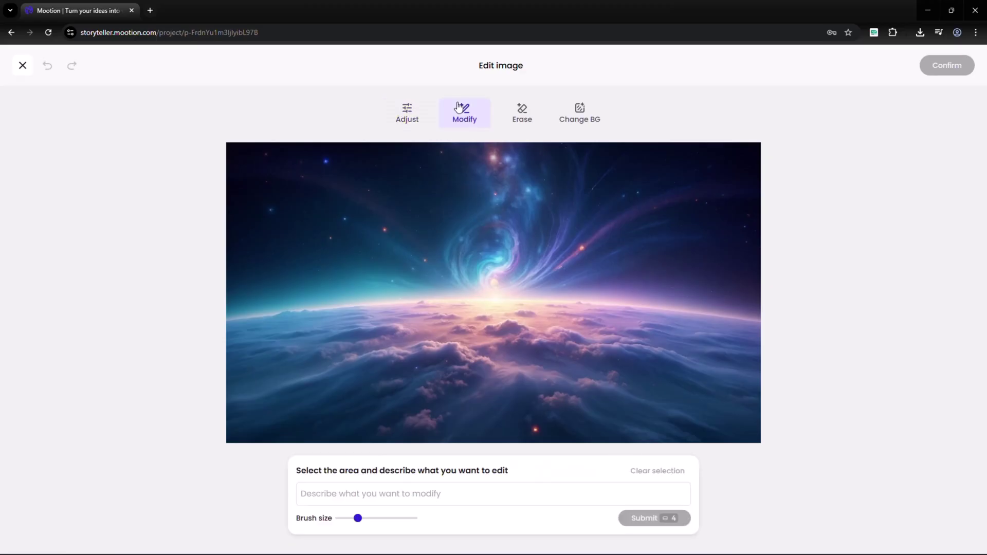
click(513, 114)
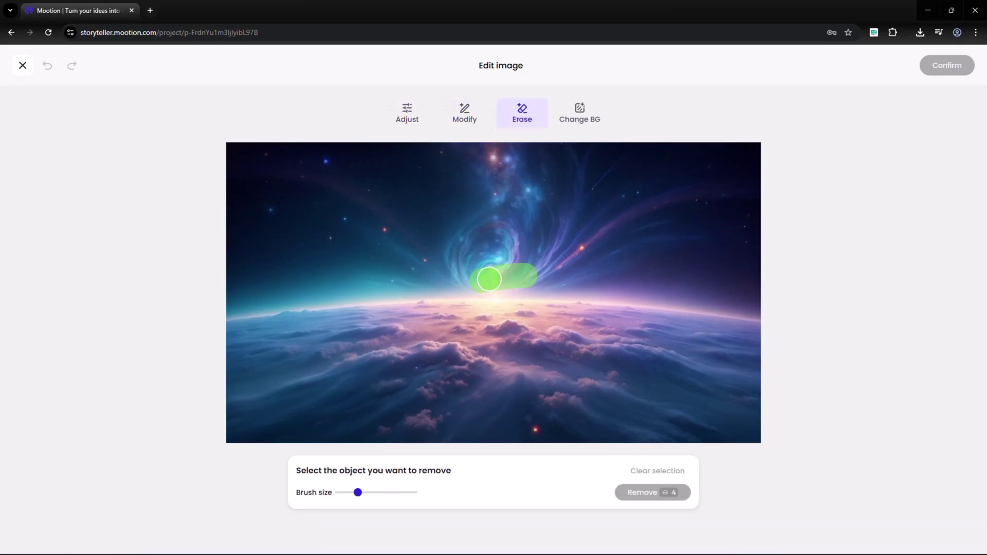
drag(489, 279, 367, 313)
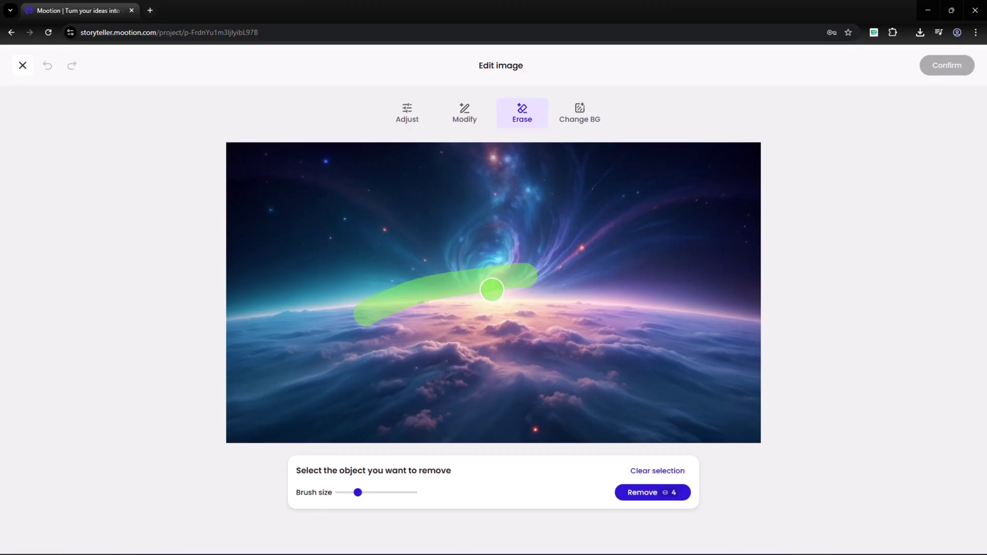
click(22, 66)
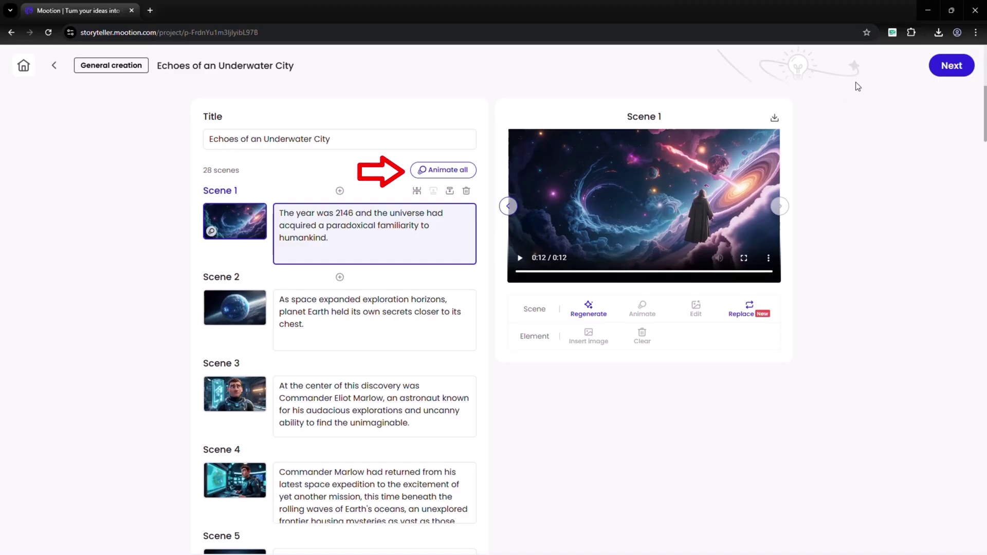
In the style settings, switch the voiceover from Ava to Guy and set the AI avatar layout to No avatar.
click(947, 67)
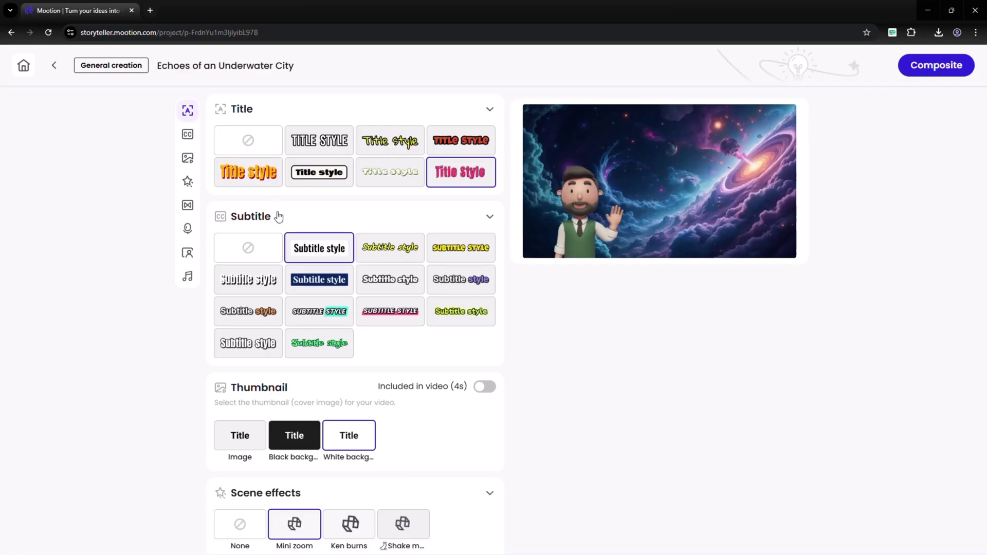
scroll(308, 221, down, 4)
scroll(346, 294, down, 3)
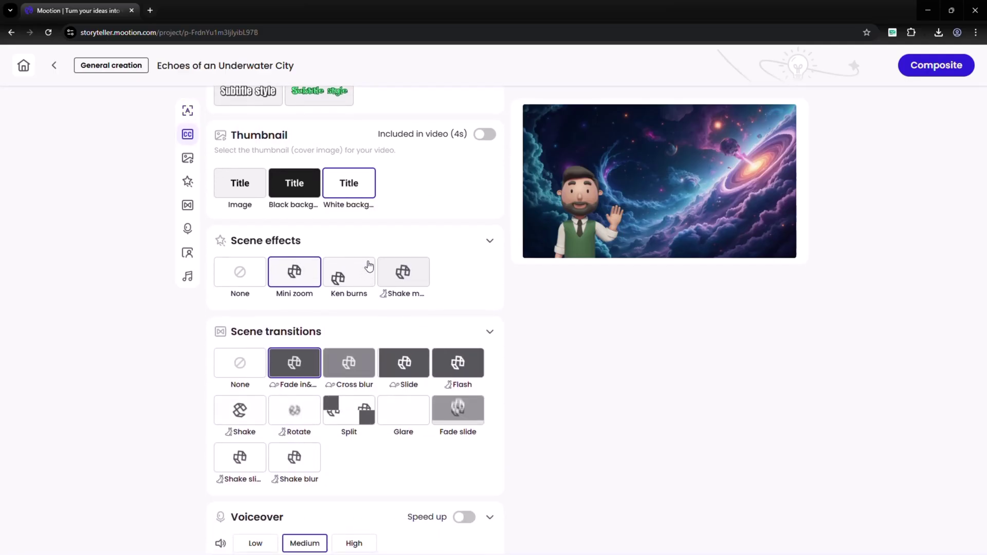
scroll(341, 248, down, 4)
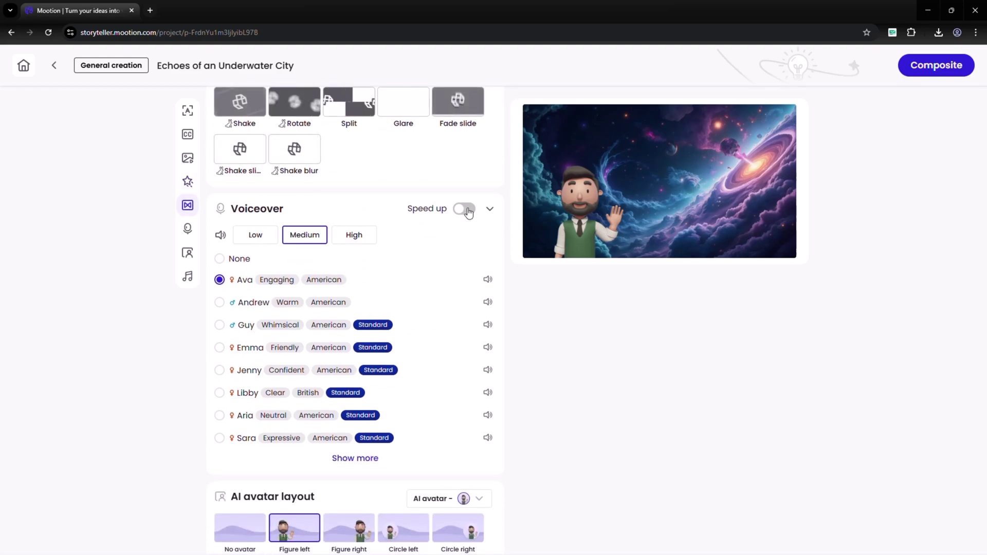
scroll(282, 242, down, 3)
scroll(276, 346, down, 2)
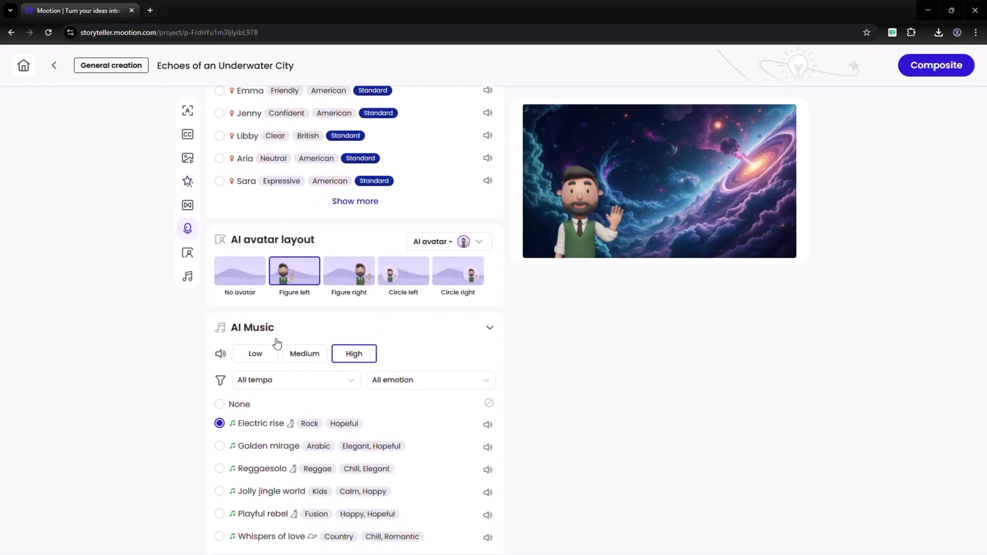
scroll(275, 352, up, 4)
click(219, 273)
scroll(226, 275, down, 3)
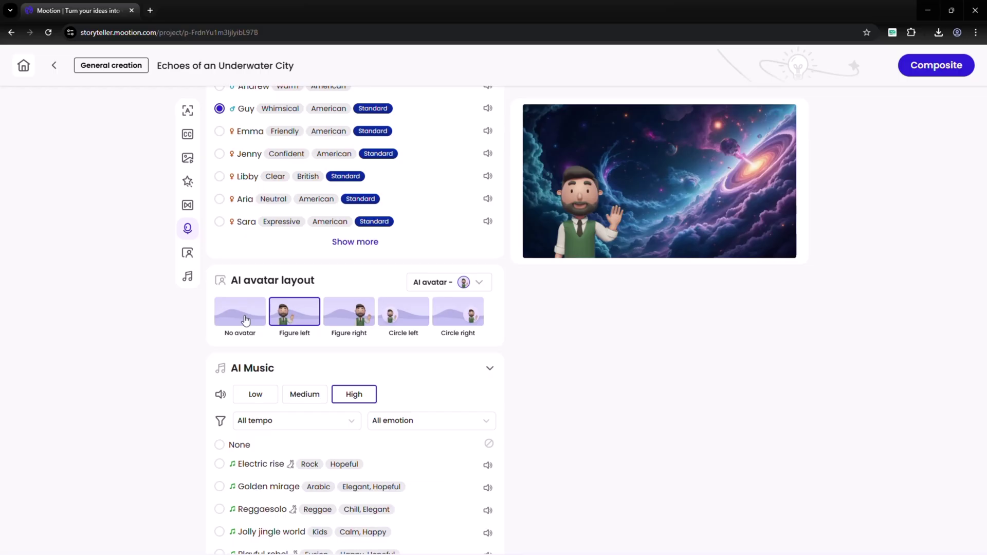
Composite the 4:12 Echoes of an Underwater City video and pause its playback at 0:29.
click(924, 67)
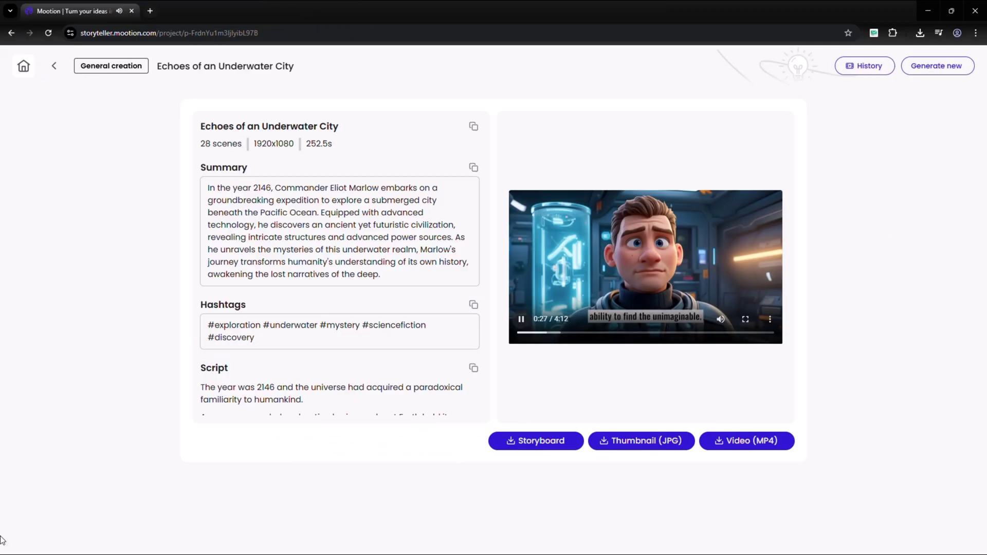
click(521, 320)
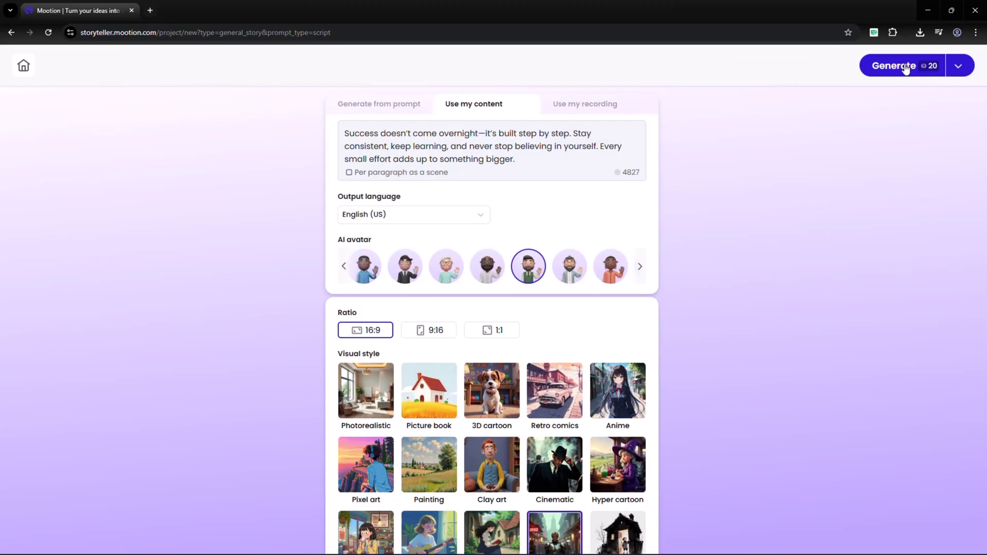
Generate the 3-scene 'Building Success Step by Step' storyboard from the 'Success doesn't come overnight' script.
click(904, 66)
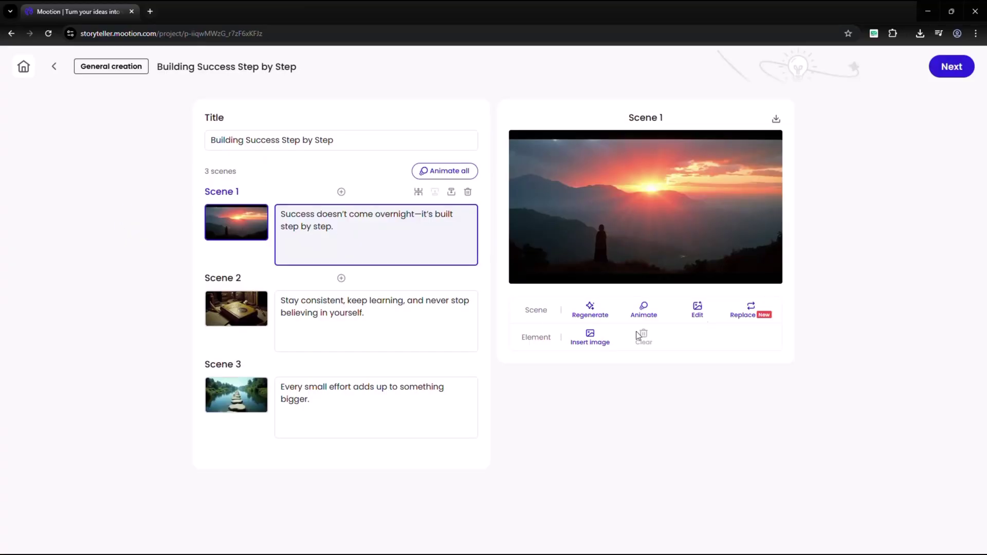
Move past the style settings and composite the final Building Success video.
click(950, 65)
click(950, 70)
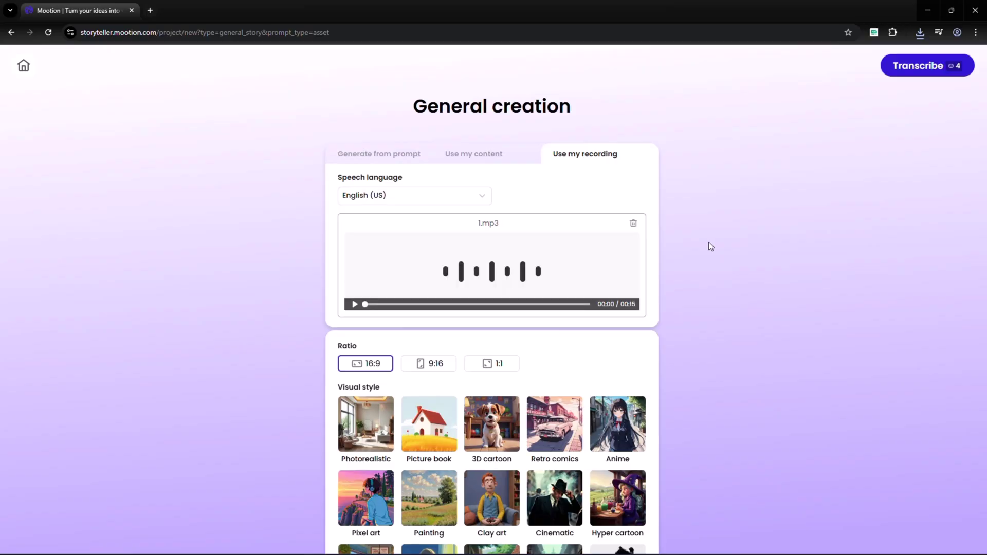
Transcribe the uploaded 1.mp3 recording into storyboard scenes.
scroll(707, 245, down, 3)
click(914, 73)
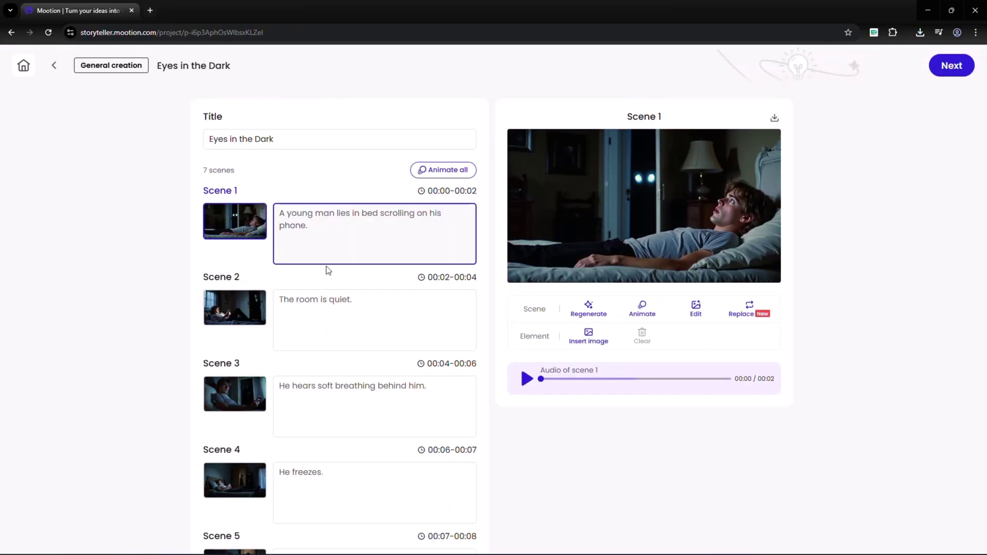
scroll(349, 314, down, 7)
Review Scene 1's image editor without changes, preview Scenes 2 and 1, and check the title field.
click(696, 311)
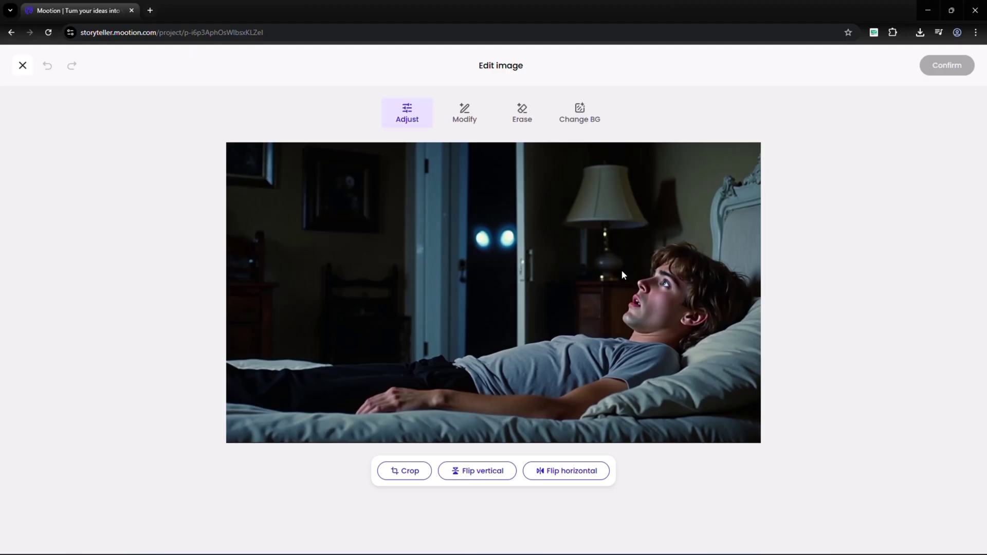
click(22, 65)
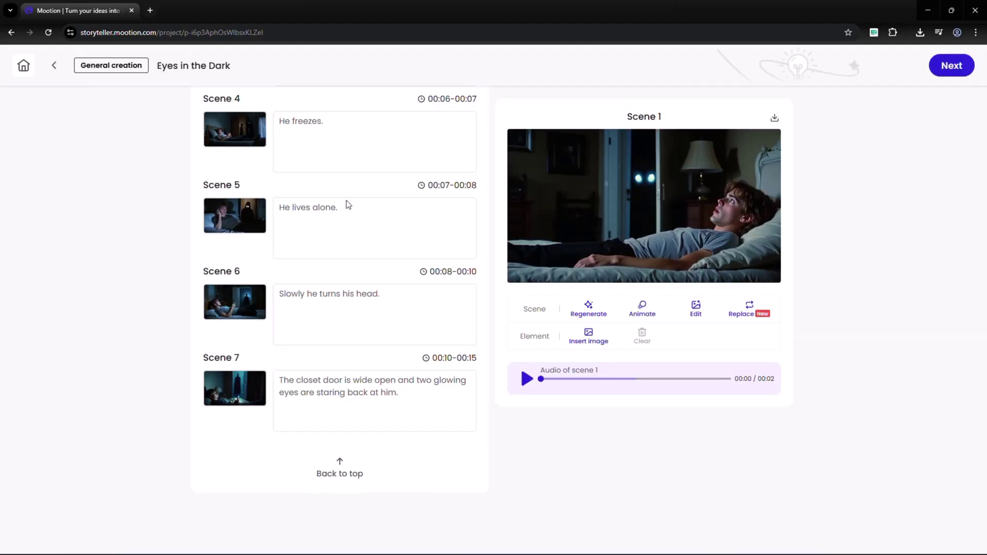
scroll(346, 202, up, 3)
click(363, 133)
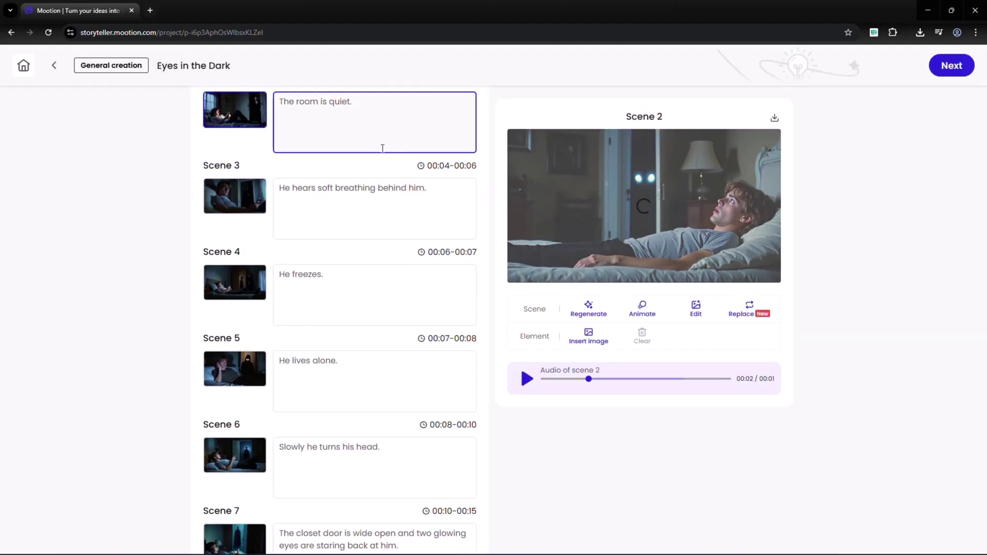
scroll(383, 148, up, 2)
scroll(372, 208, up, 2)
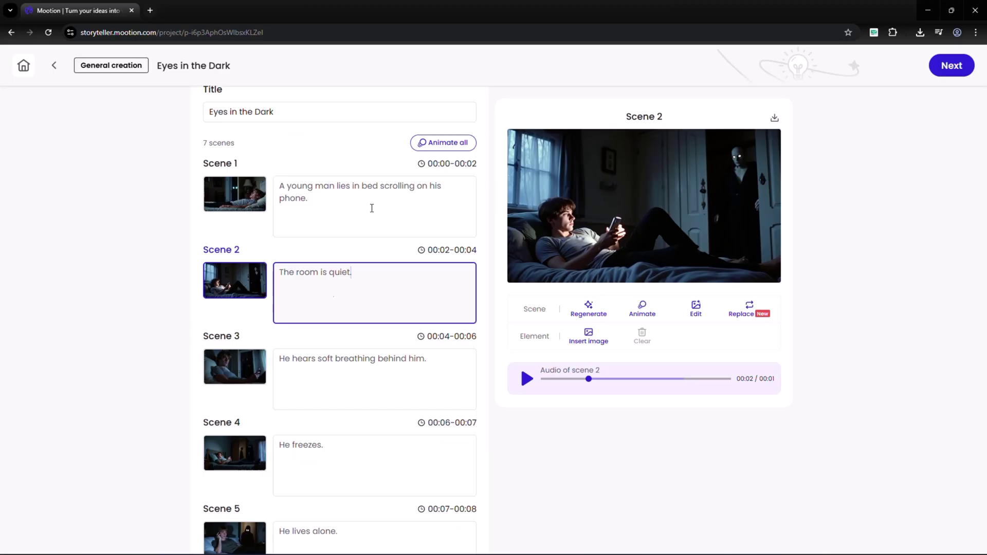
click(406, 218)
click(330, 145)
click(367, 232)
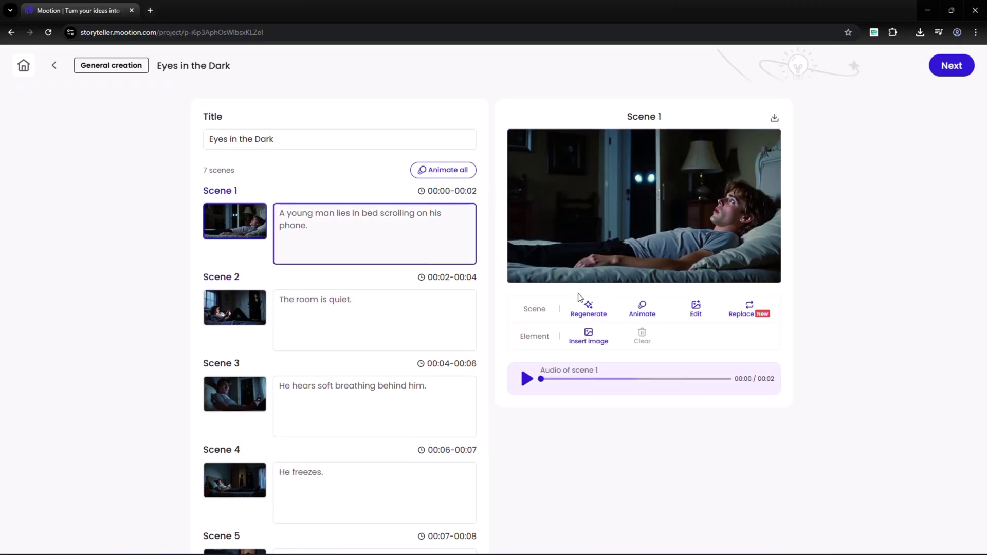
Animate Scene 1 from the pasted sparkles-and-gentle-zoom prompt at high quality, 3s duration.
click(641, 308)
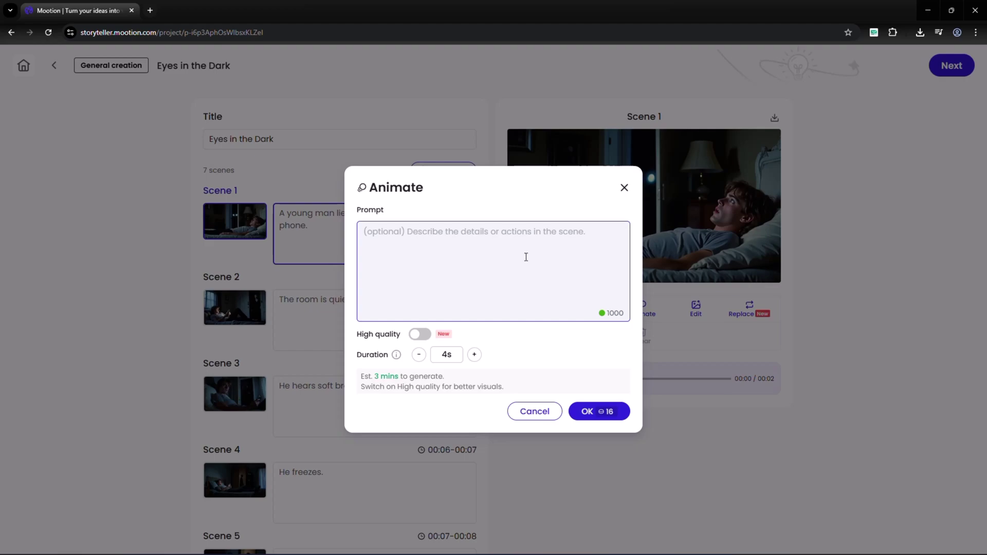
text(Turn this still image into a fantasy animation with a gentle zoom-in effect. Animate sparkles of magic particles floating around the character, make glowing butterflies move through the scene, and create a soft breeze that makes the grass and leaves sway. Add a glowing aura around the character, distant clouds drifting across the sky, and extend the animation for 3 minutes with smooth looping transitions.)
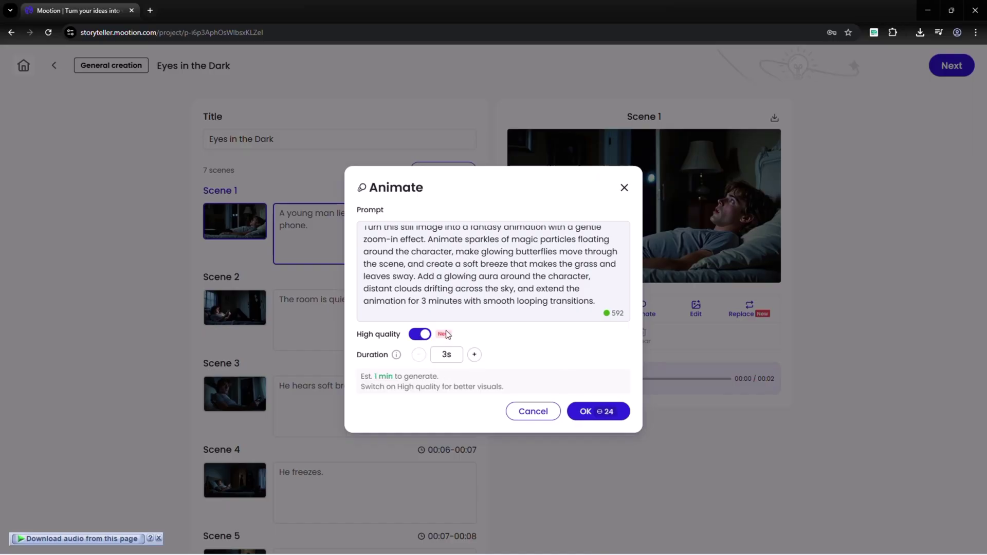
click(600, 415)
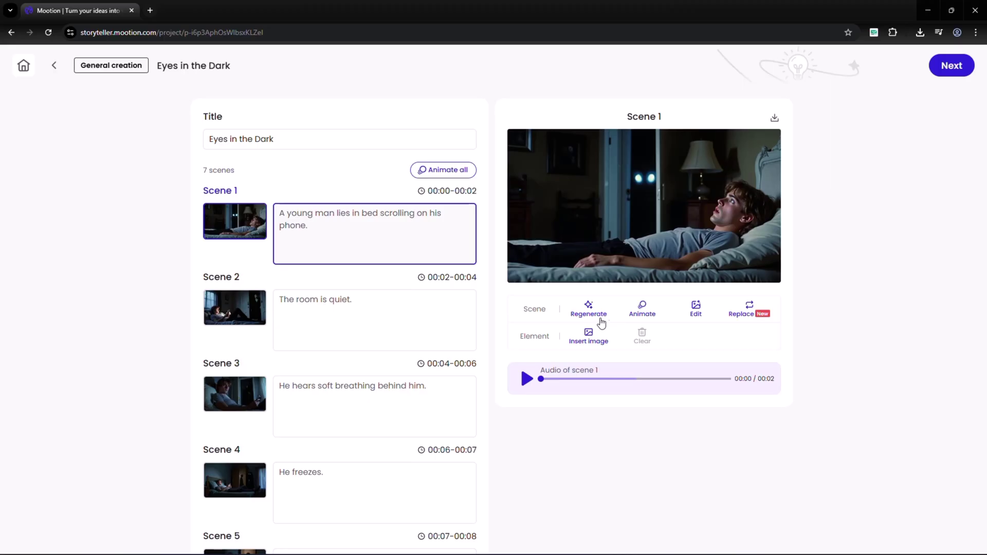
Set the Eyes in the Dark scene effect to Ken burns.
scroll(365, 371, down, 3)
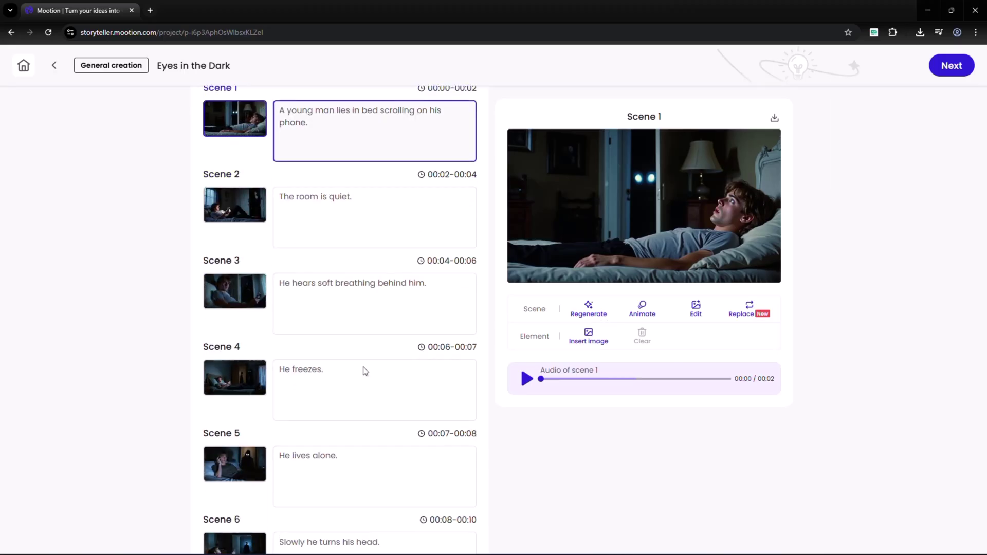
scroll(365, 371, up, 3)
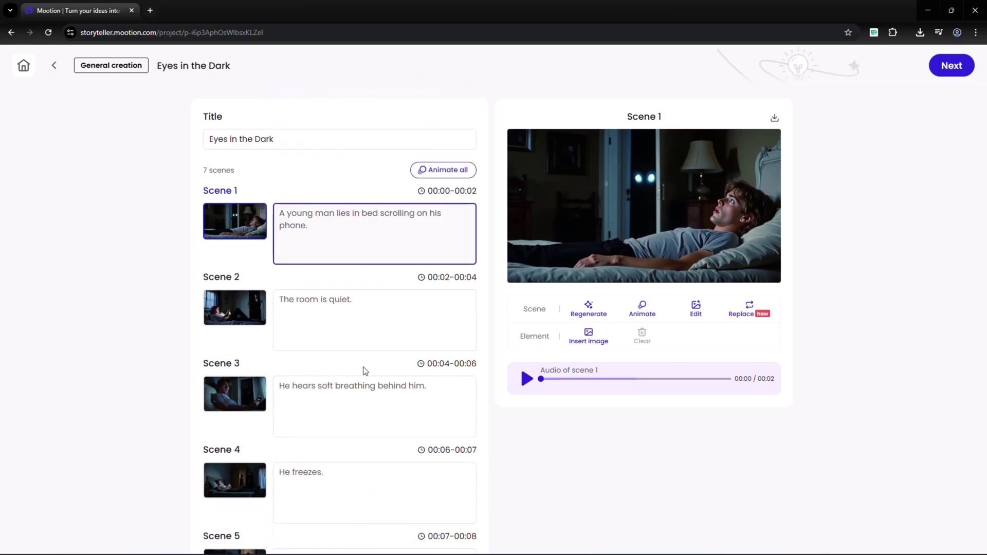
click(951, 67)
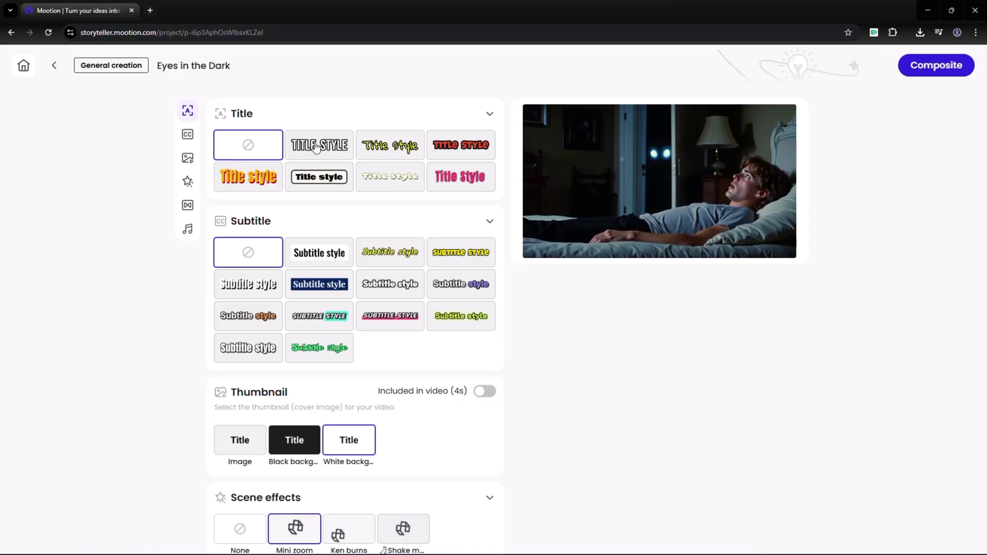
scroll(335, 217, down, 4)
scroll(308, 237, down, 2)
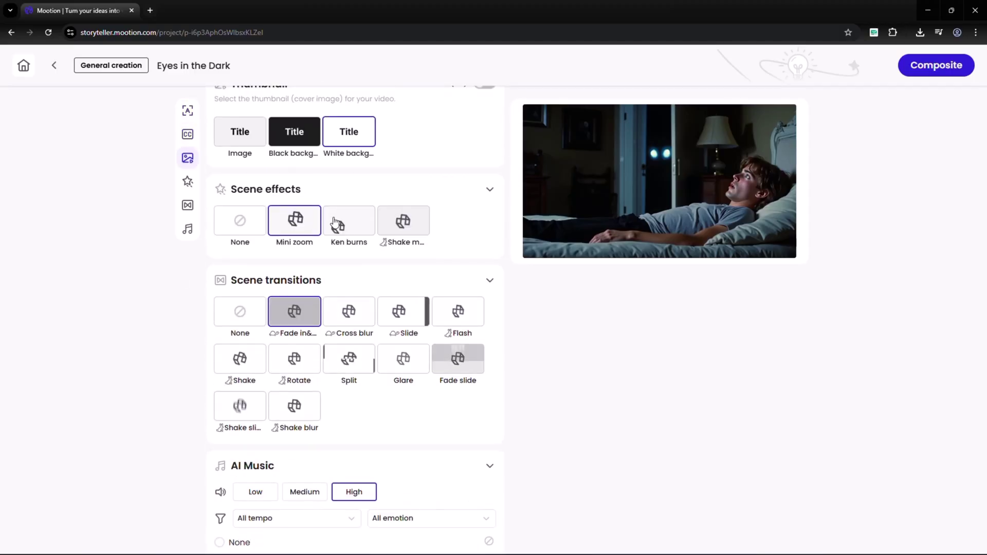
click(342, 222)
Browse more music tracks, then composite the 15-second Eyes in the Dark video.
scroll(173, 313, down, 6)
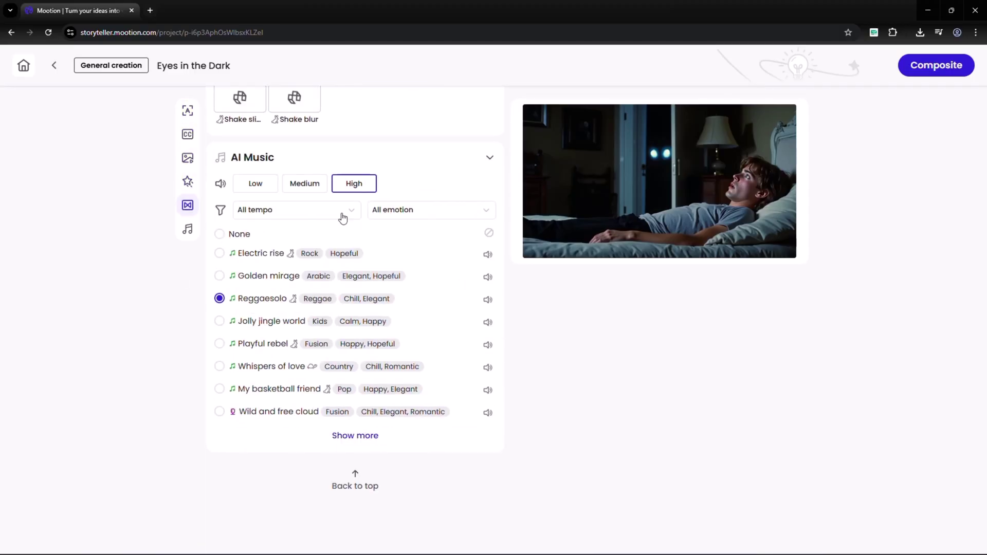
click(420, 210)
click(421, 214)
scroll(341, 396, down, 1)
click(342, 396)
scroll(330, 399, down, 5)
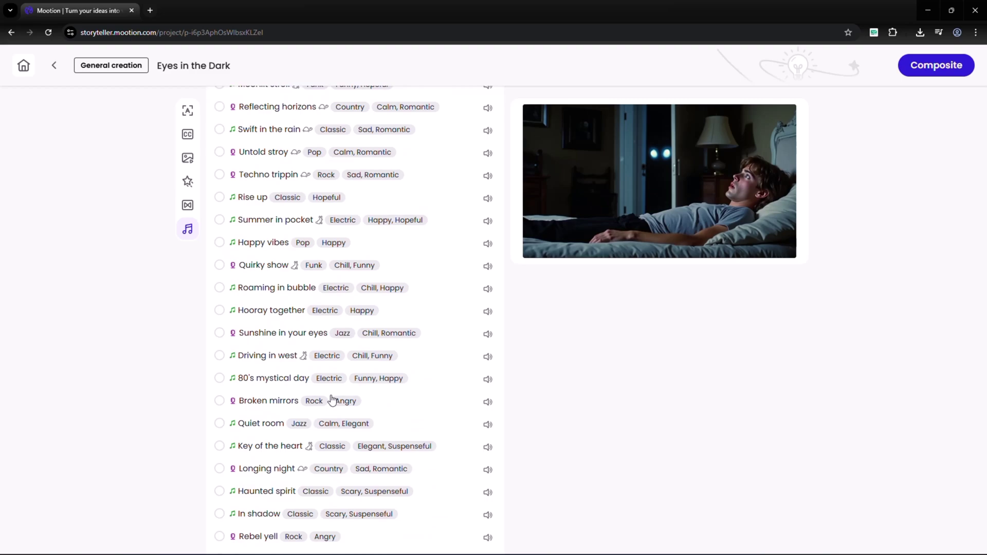
scroll(676, 122, up, 15)
click(936, 64)
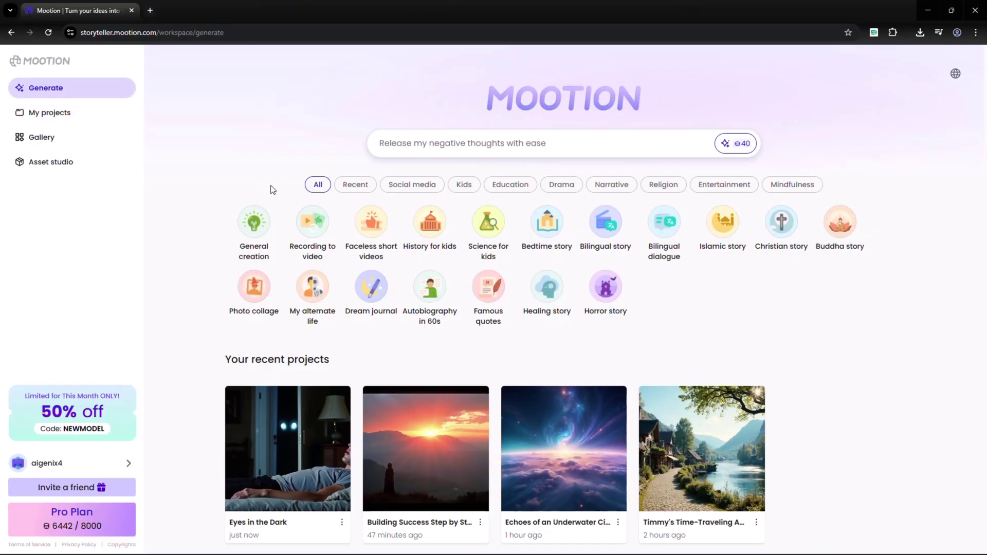
Show all Gallery example videos and browse cards such as Chilling Facts and Life-Saving Tips.
scroll(260, 191, down, 3)
scroll(260, 188, down, 6)
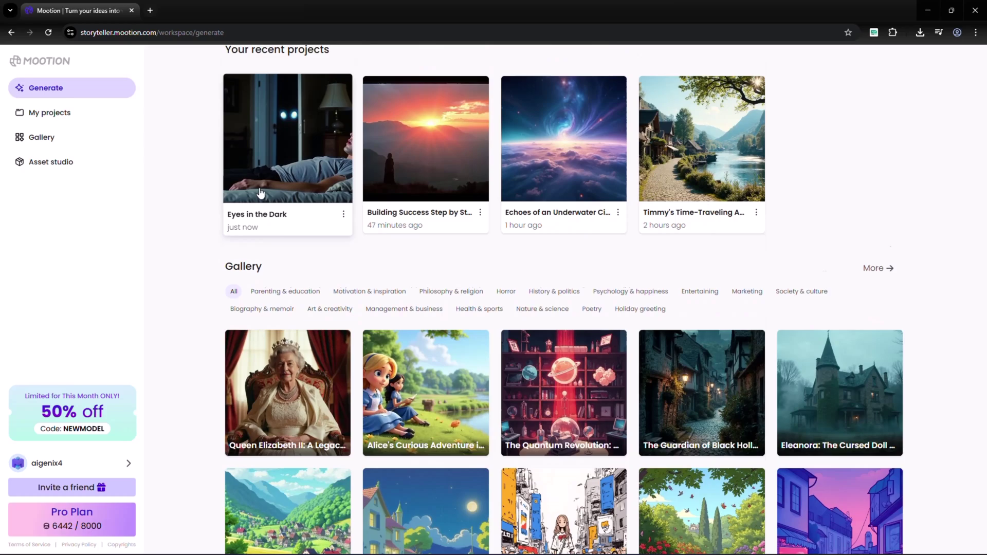
scroll(259, 190, down, 3)
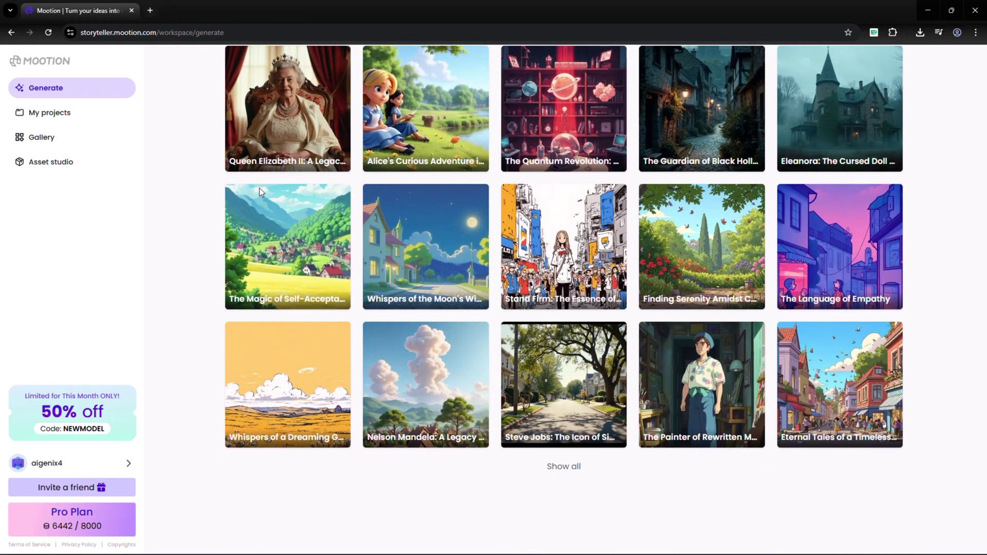
click(562, 468)
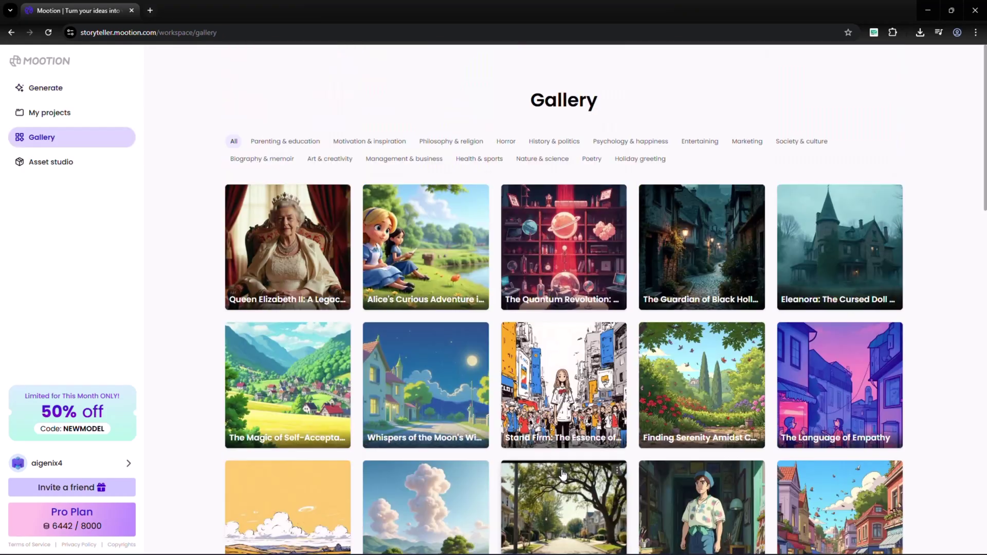
scroll(574, 429, down, 19)
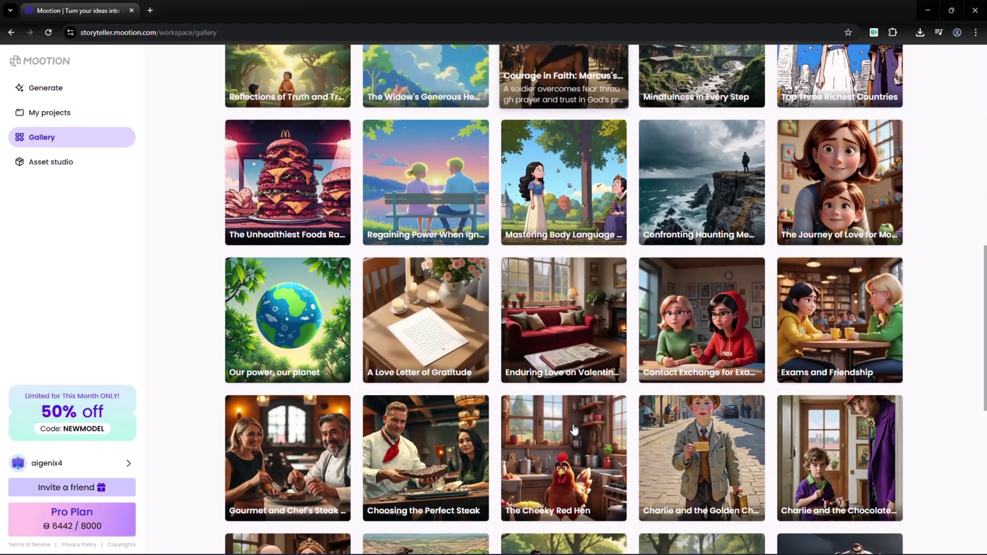
scroll(574, 430, down, 1)
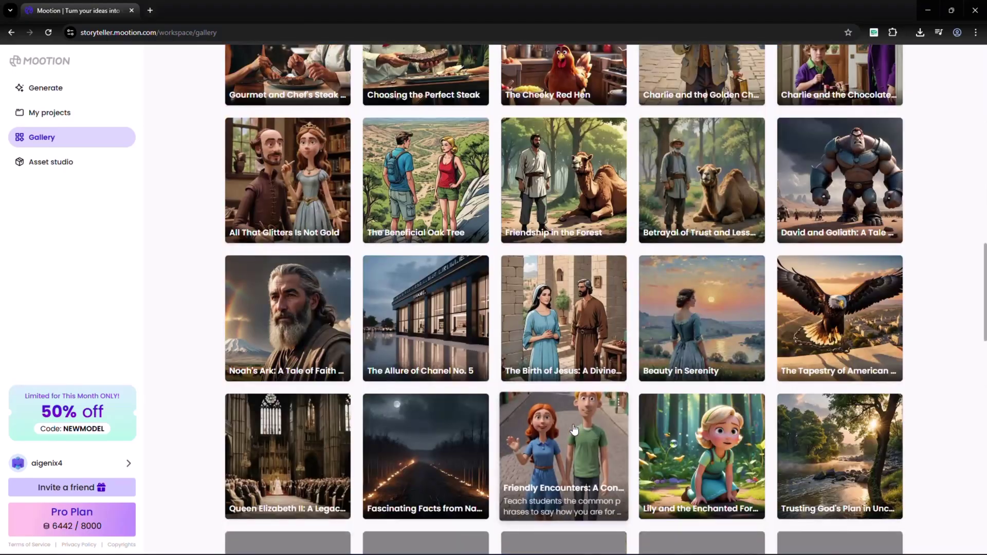
scroll(647, 389, down, 10)
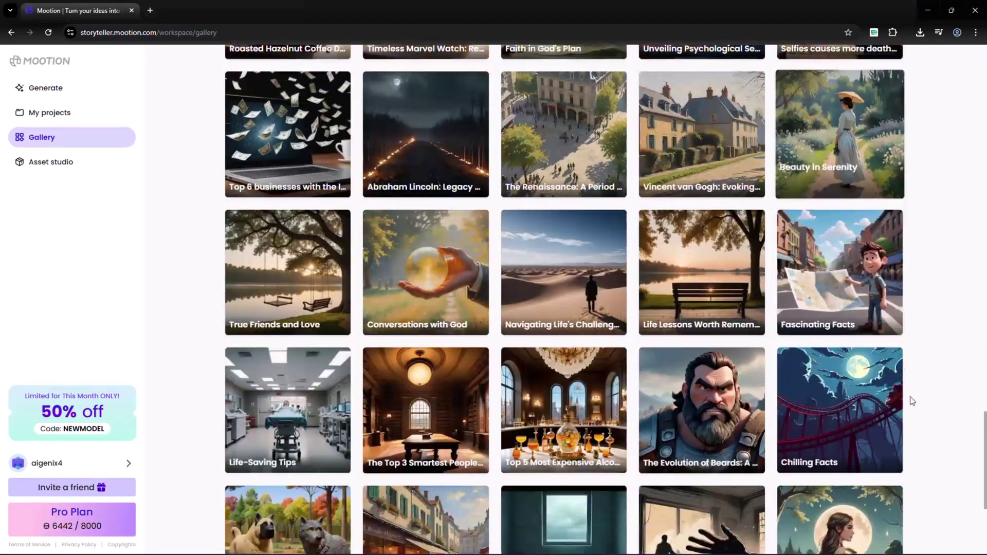